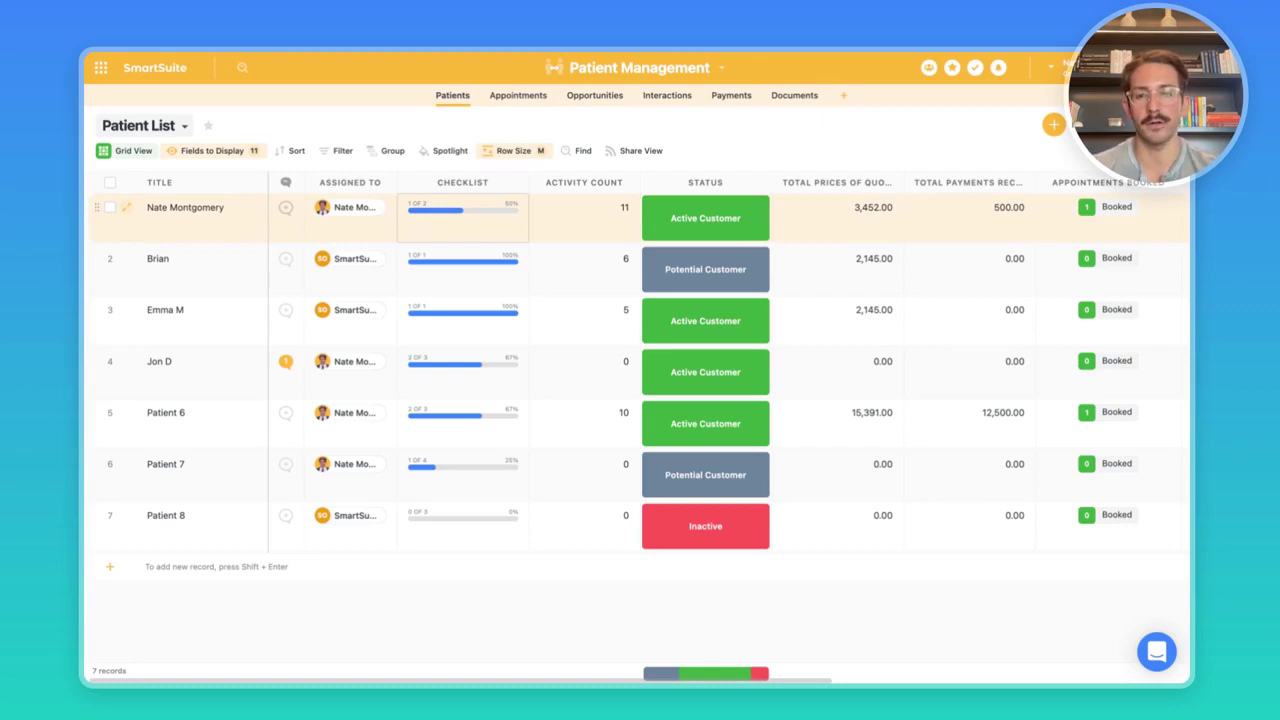
Step: Examine the patient list's columns from the checklist through to the linked quotes
scroll(517, 471, "right", 2)
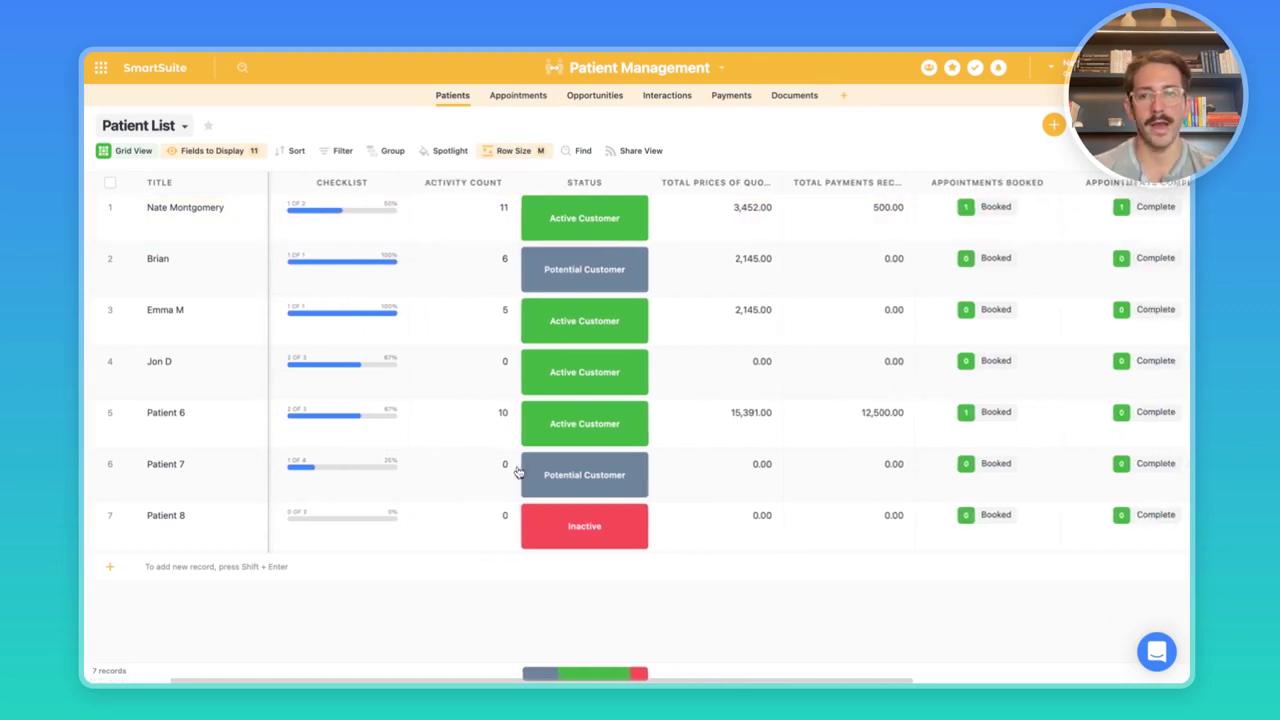
scroll(517, 471, "left", 2)
scroll(569, 343, "right", 2)
scroll(566, 343, "right", 4)
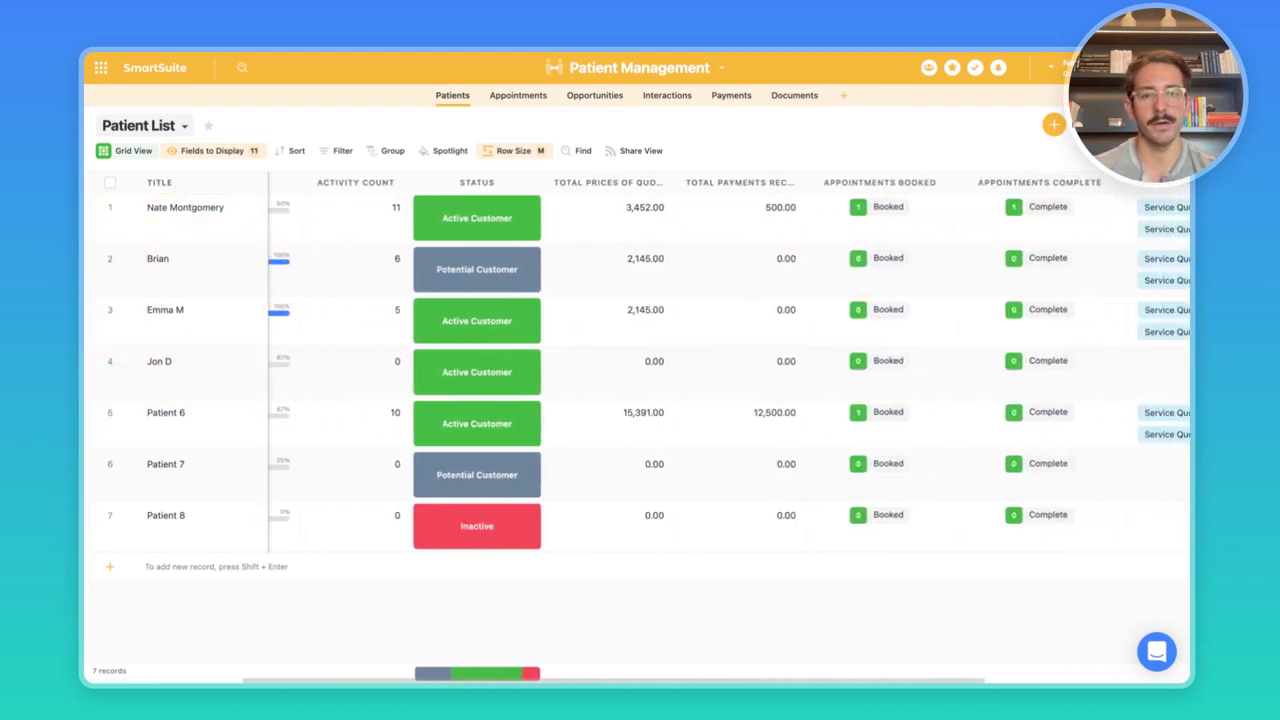
scroll(566, 343, "right", 3)
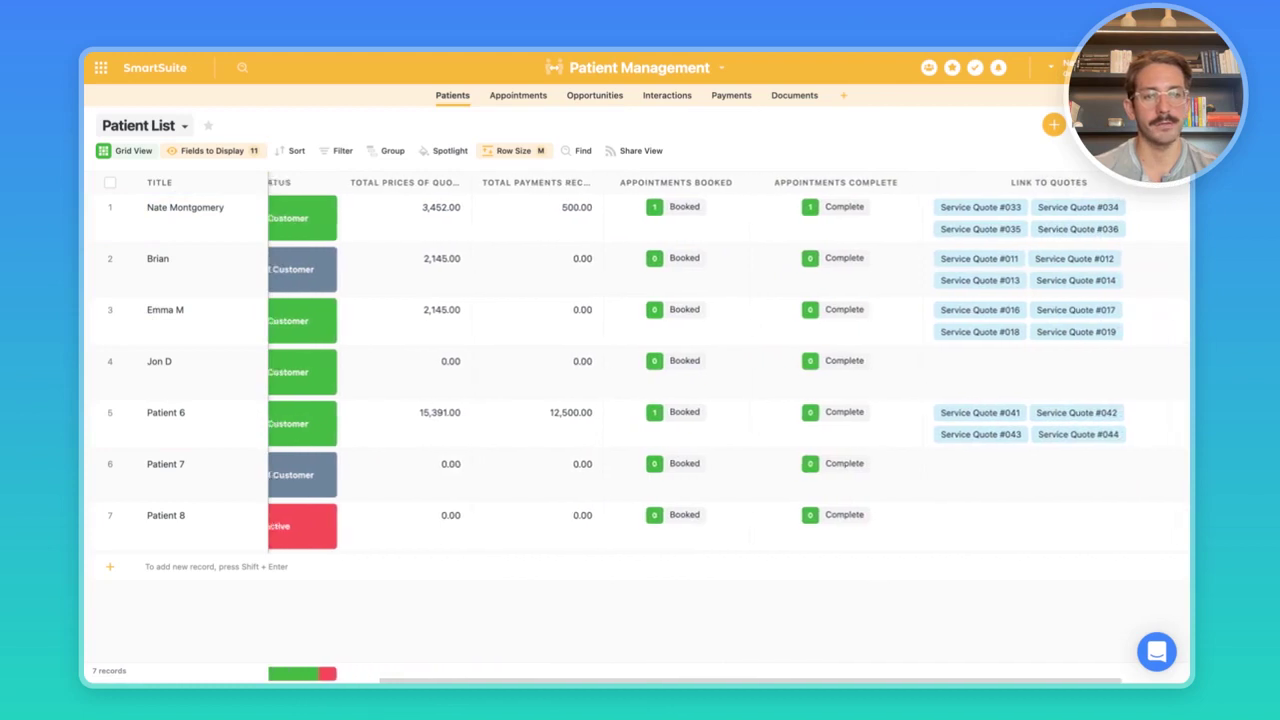
scroll(425, 370, "left", 8)
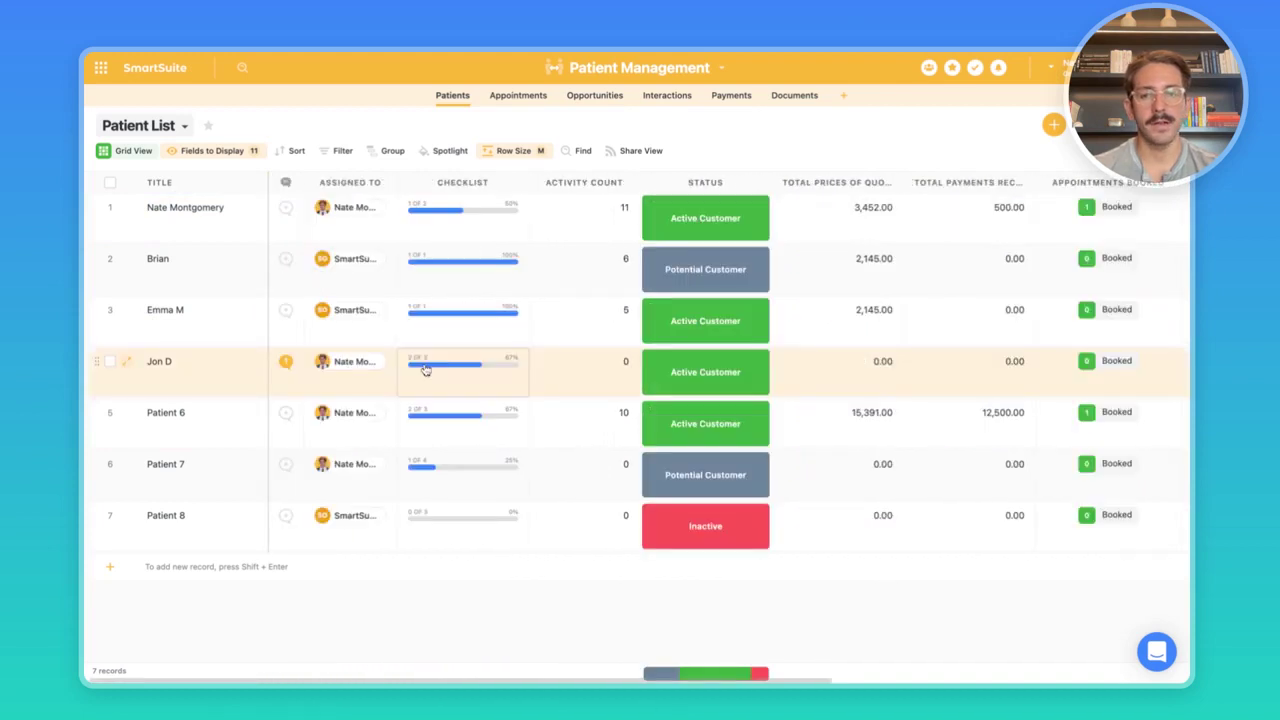
Step: Open the first patient's record and inspect the Status field under General Information
left_click(249, 234)
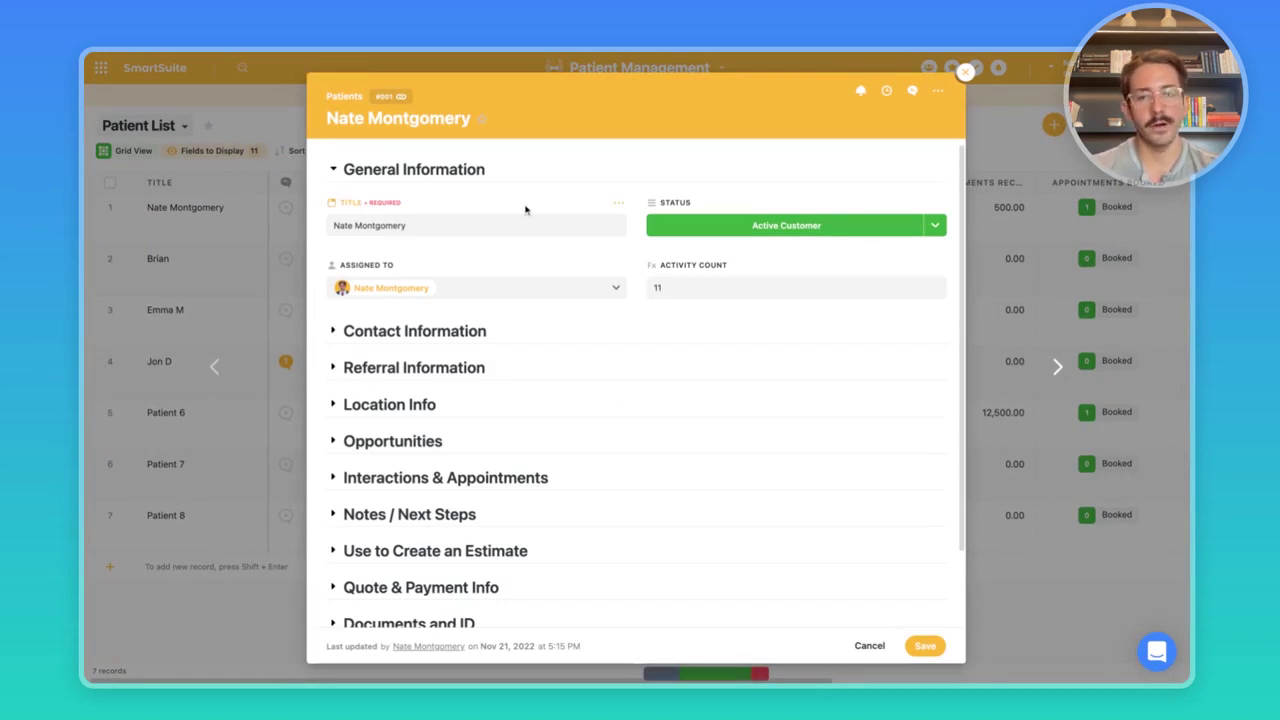
left_click(688, 222)
left_click(721, 205)
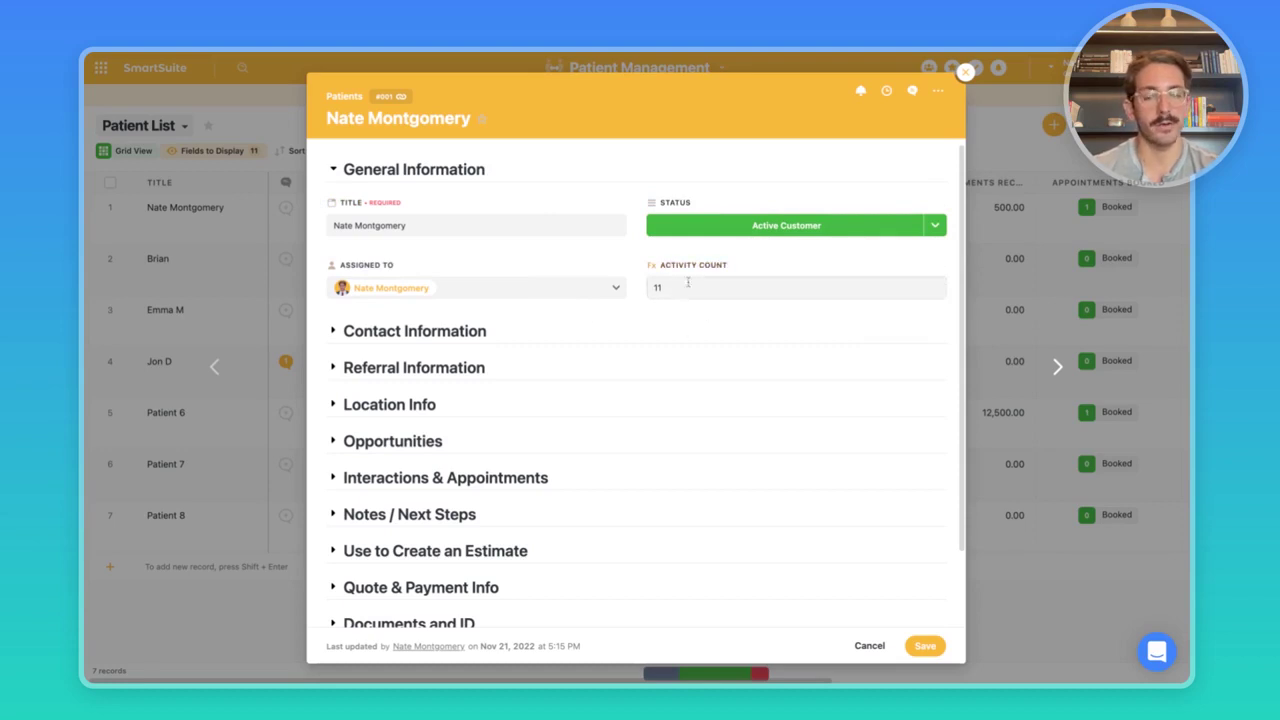
Step: Expand the Contact Information and Referral Information sections of the patient record and review their fields
left_click(470, 331)
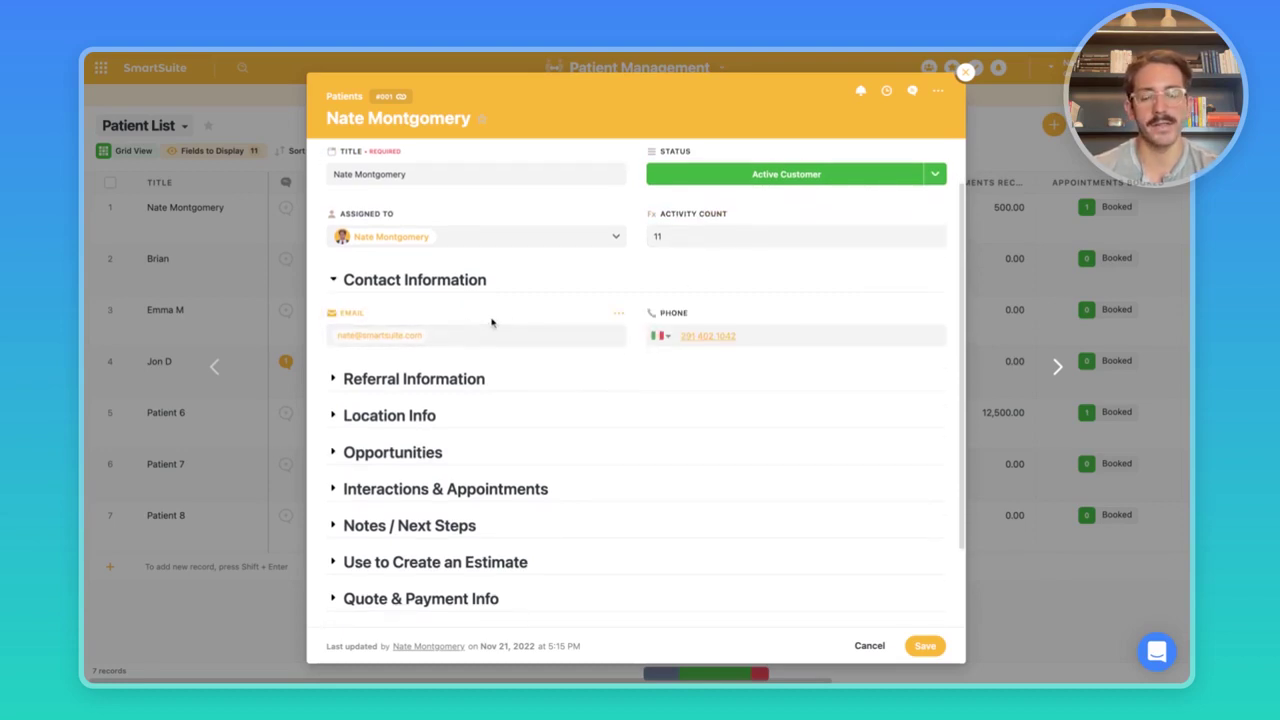
scroll(503, 320, "down", 1)
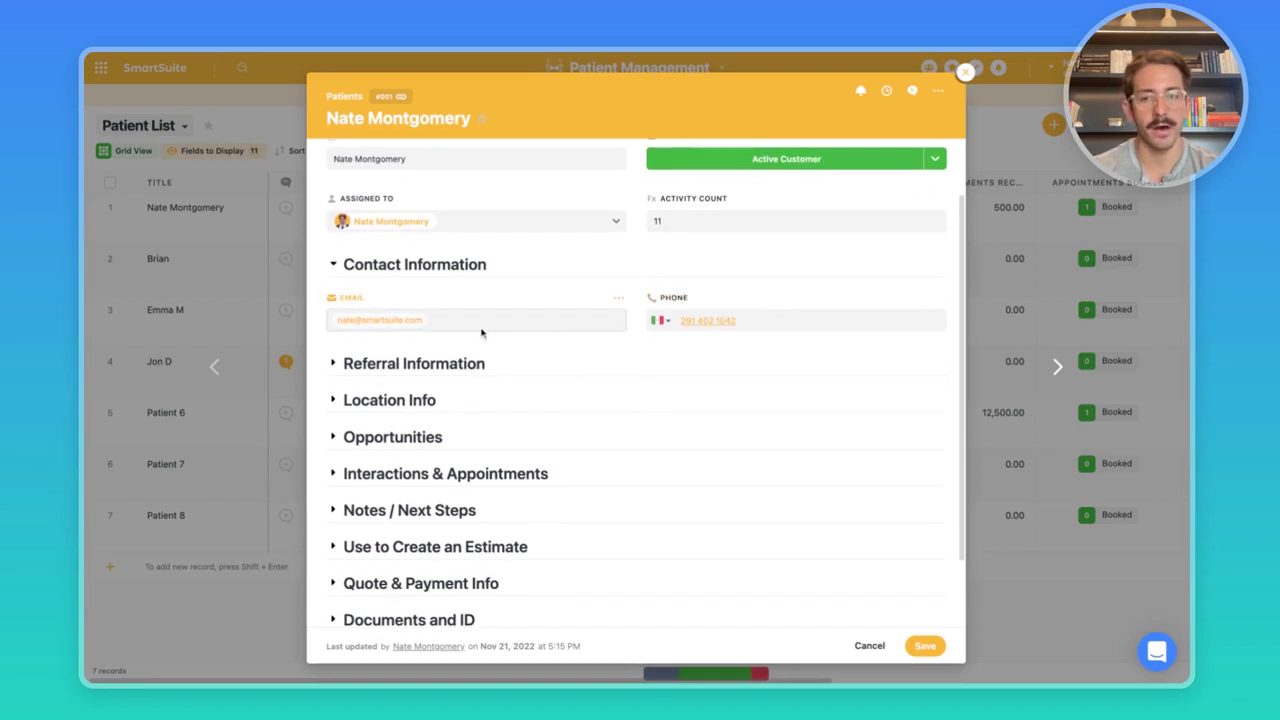
left_click(457, 365)
scroll(630, 393, "down", 2)
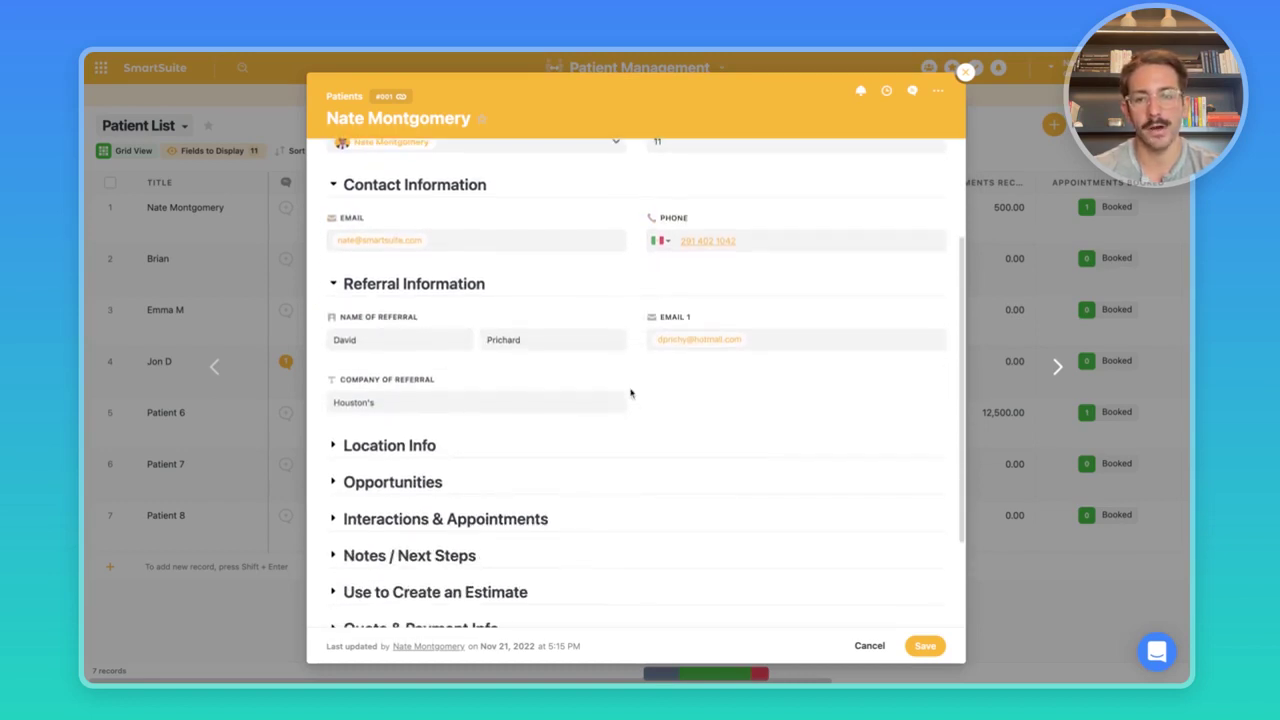
scroll(630, 393, "down", 1)
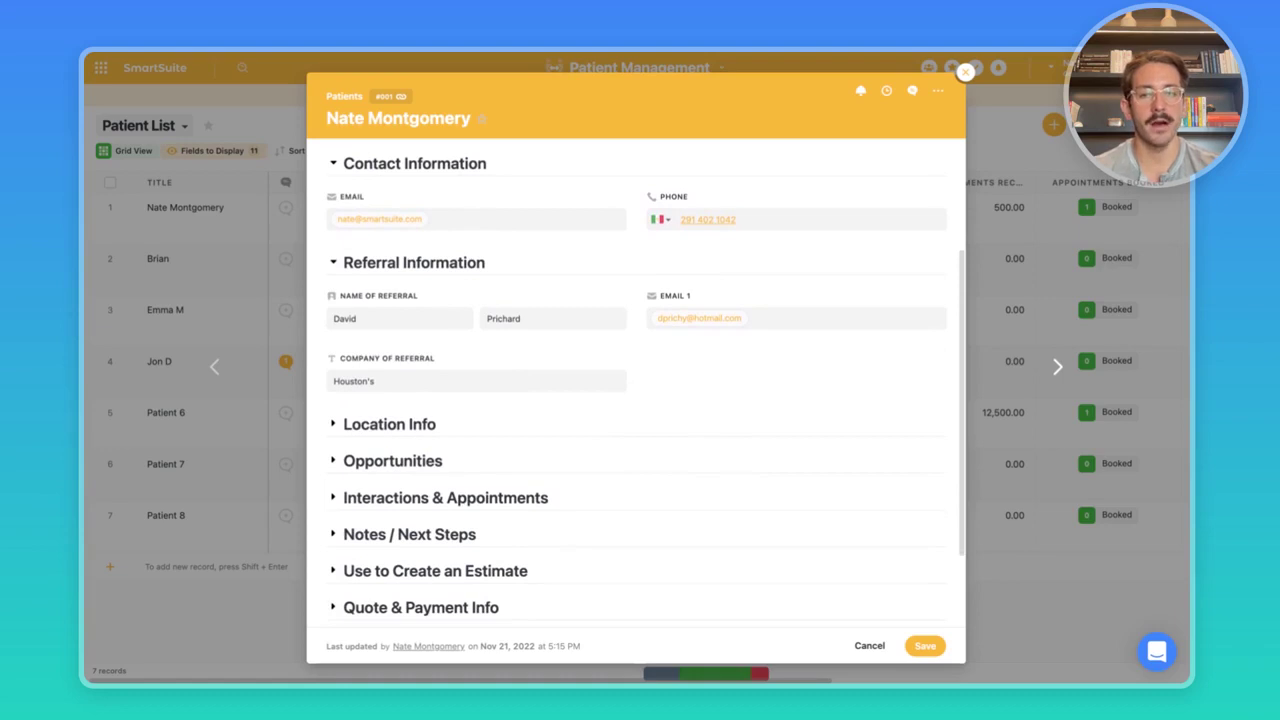
Step: Expand the Location Info section and browse the country choices of the Location field
left_click(500, 424)
scroll(506, 440, "down", 2)
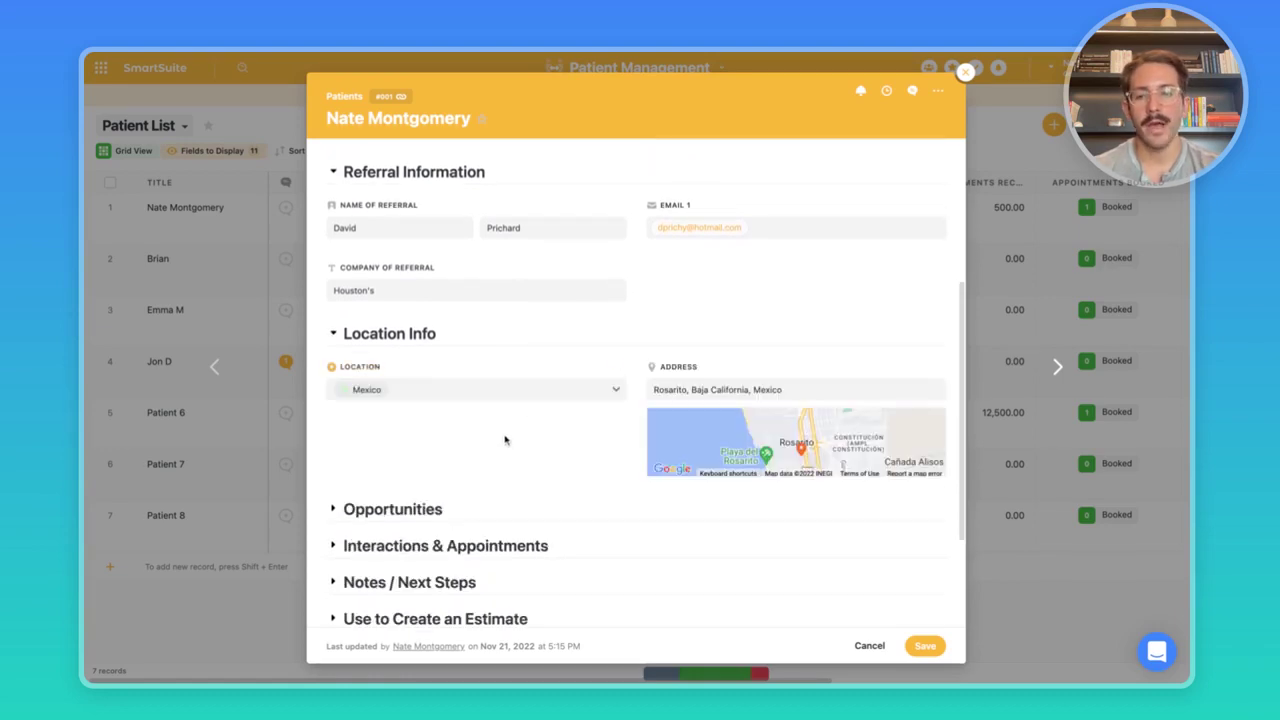
left_click(523, 390)
scroll(513, 472, "down", 5)
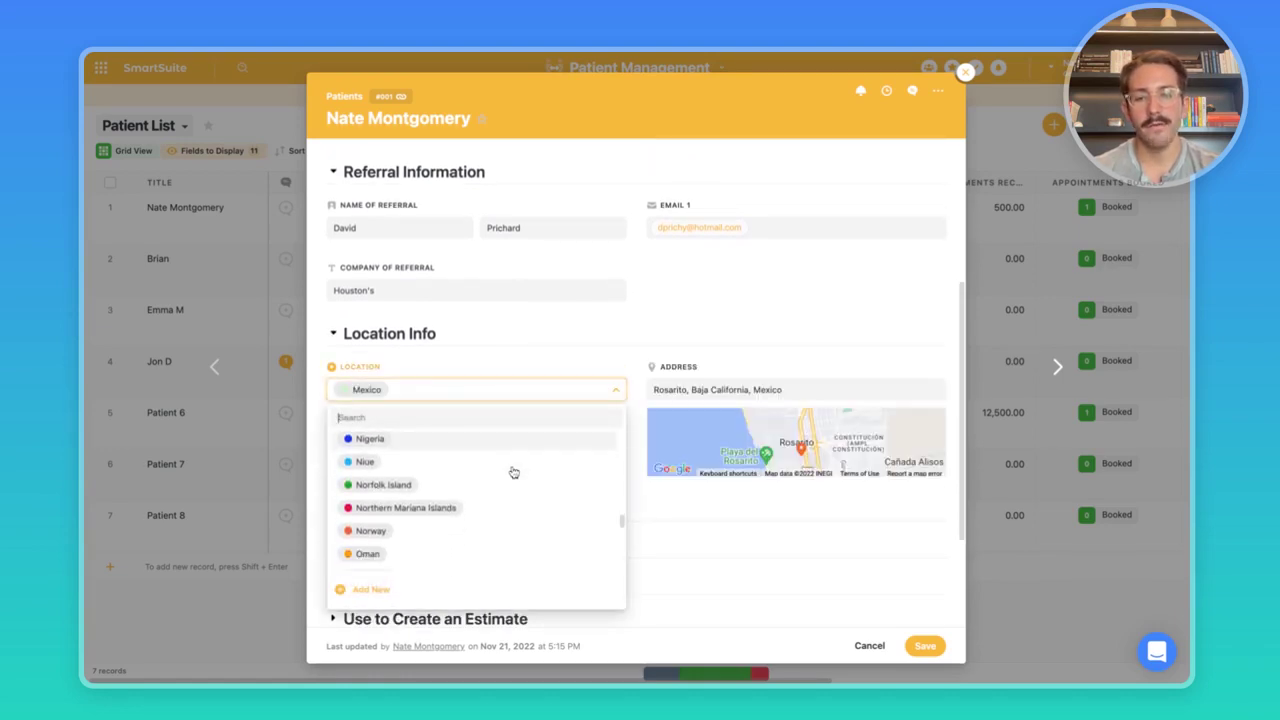
Step: Open the Location field's choice management, preview the predefined Age Range list, and close it without importing
left_click(617, 366)
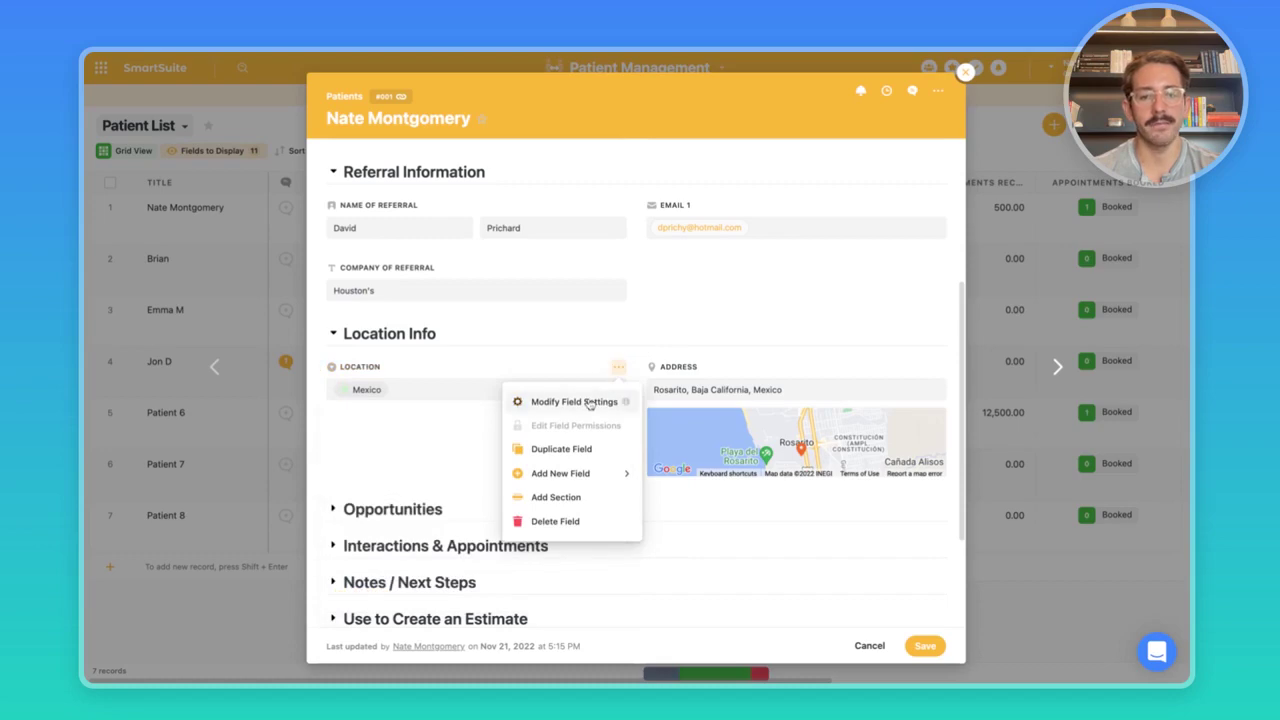
left_click(589, 403)
left_click(720, 397)
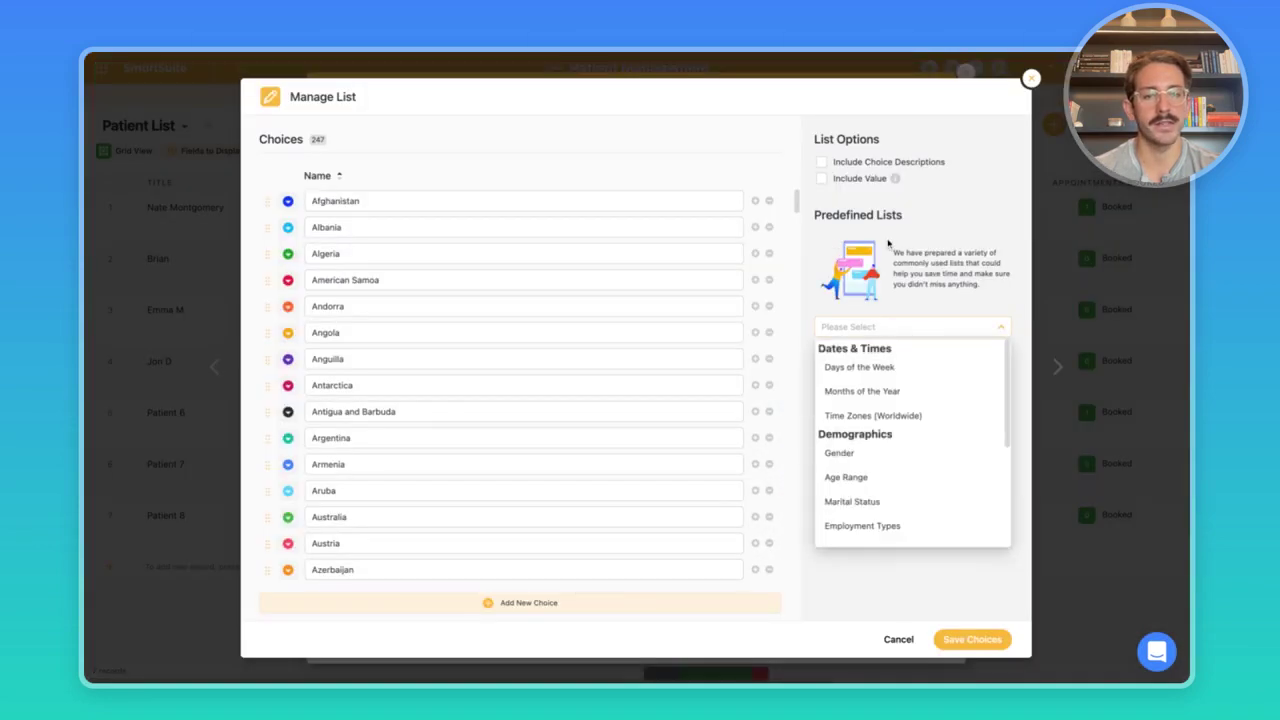
scroll(869, 481, "down", 3)
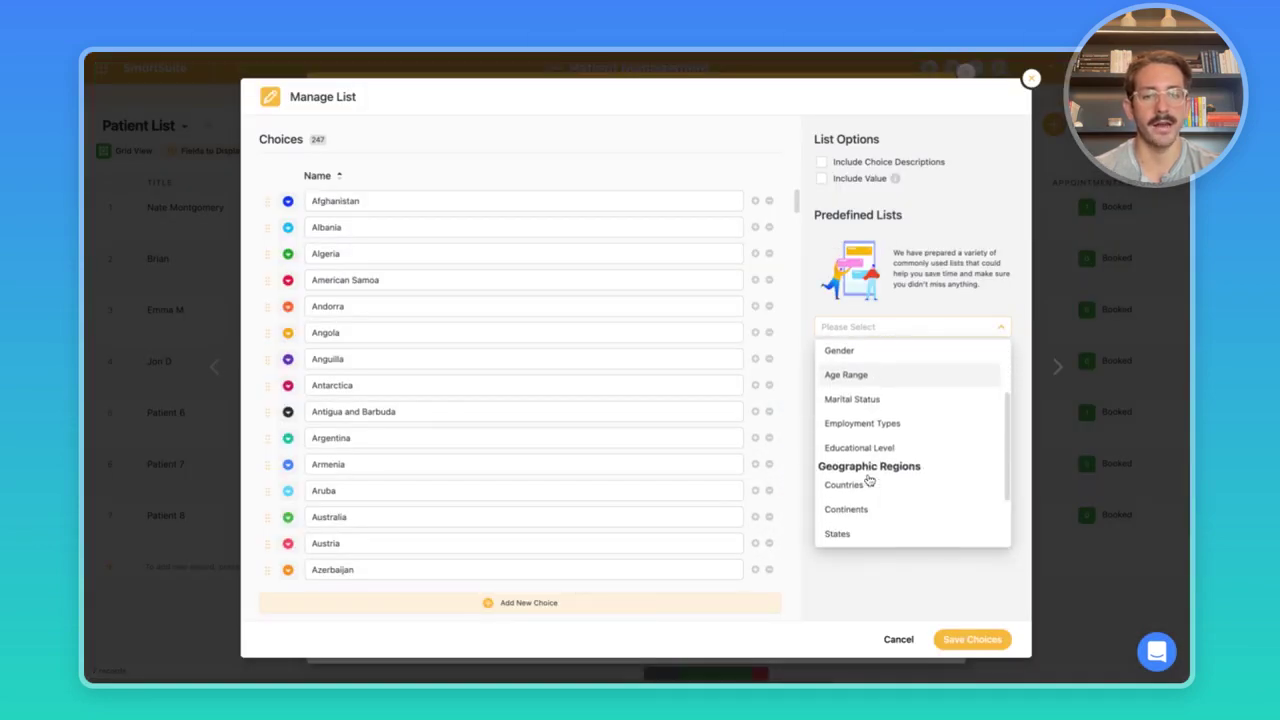
left_click(850, 365)
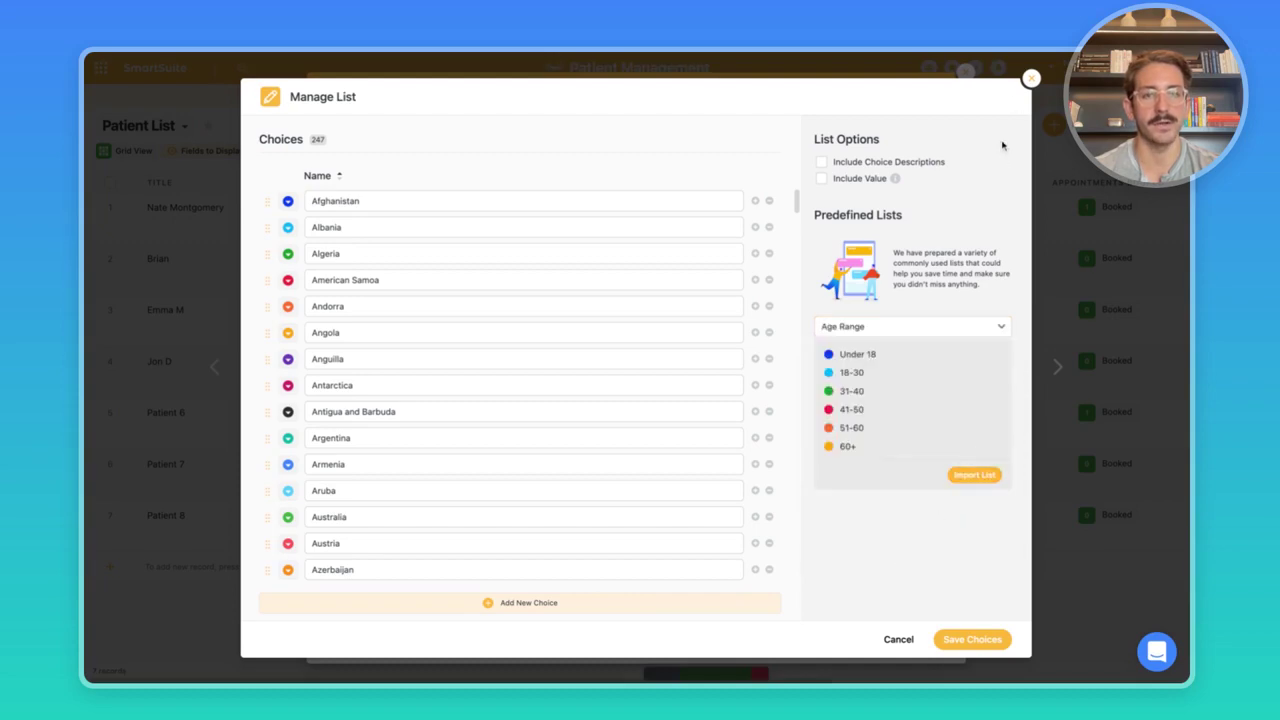
left_click(1031, 78)
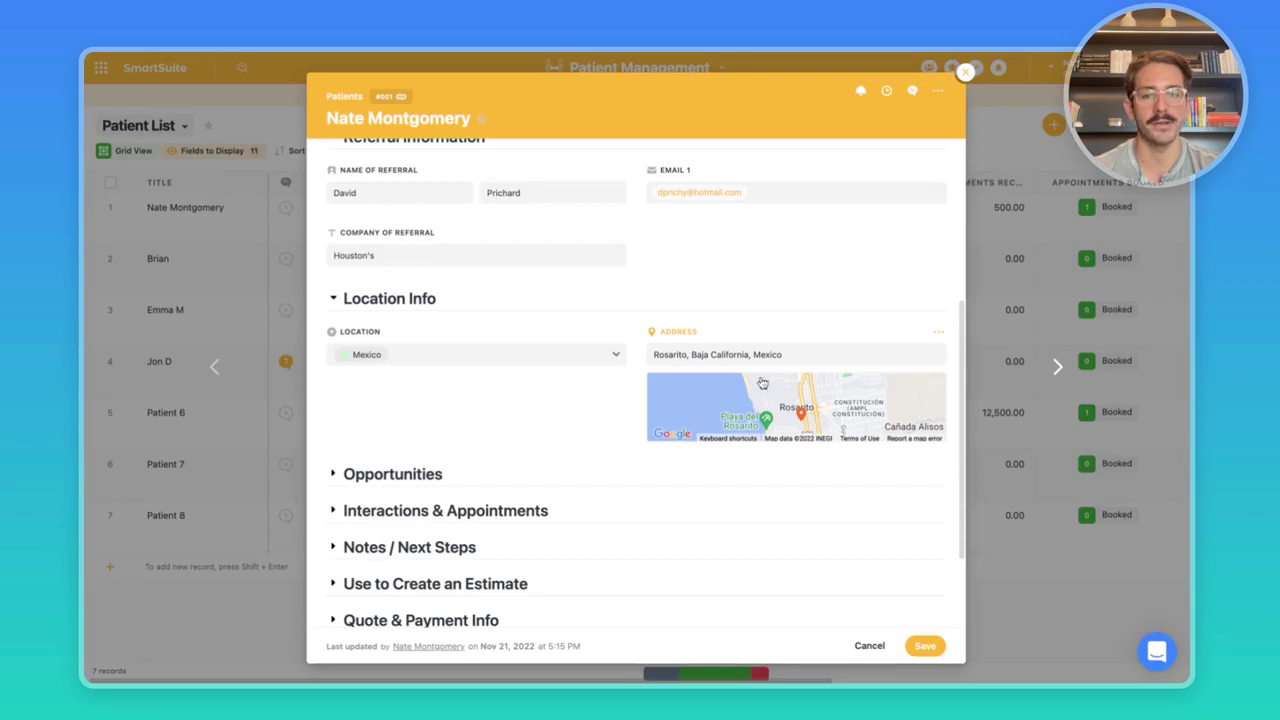
Step: Expand the Opportunities section and inspect the display format setting of the Link to Opportunities field
scroll(757, 391, "down", 1)
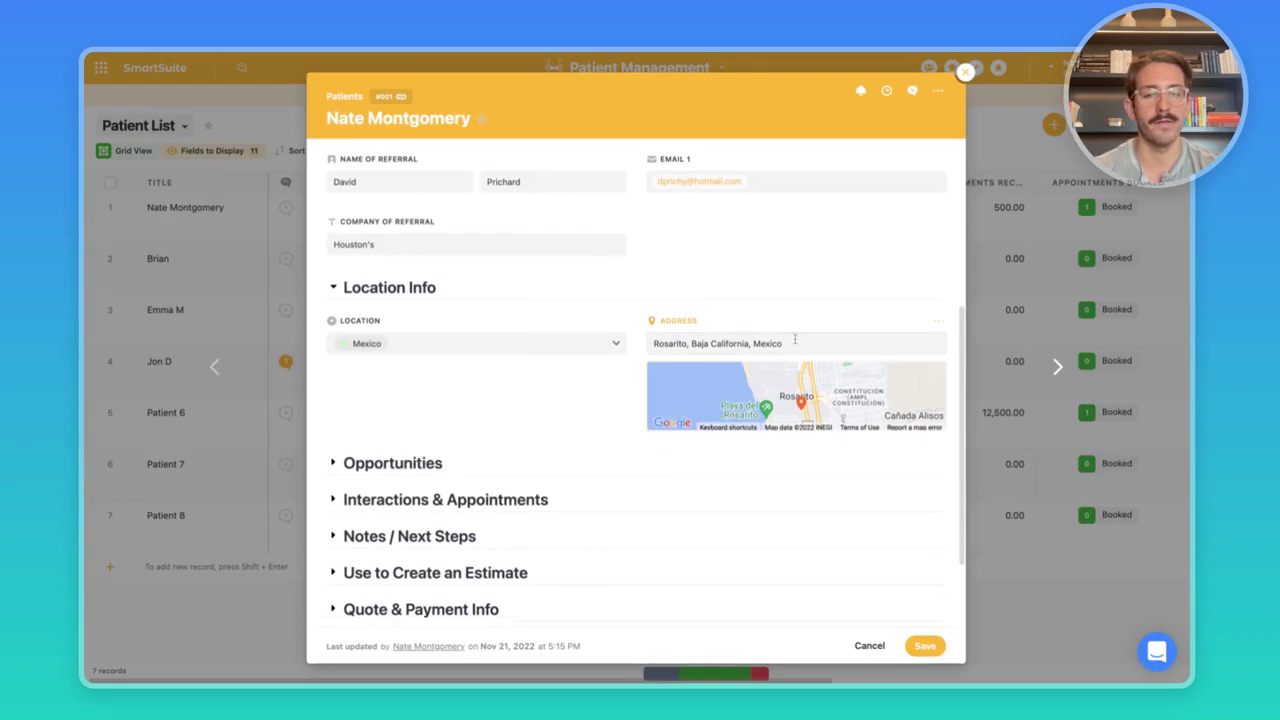
scroll(596, 434, "down", 1)
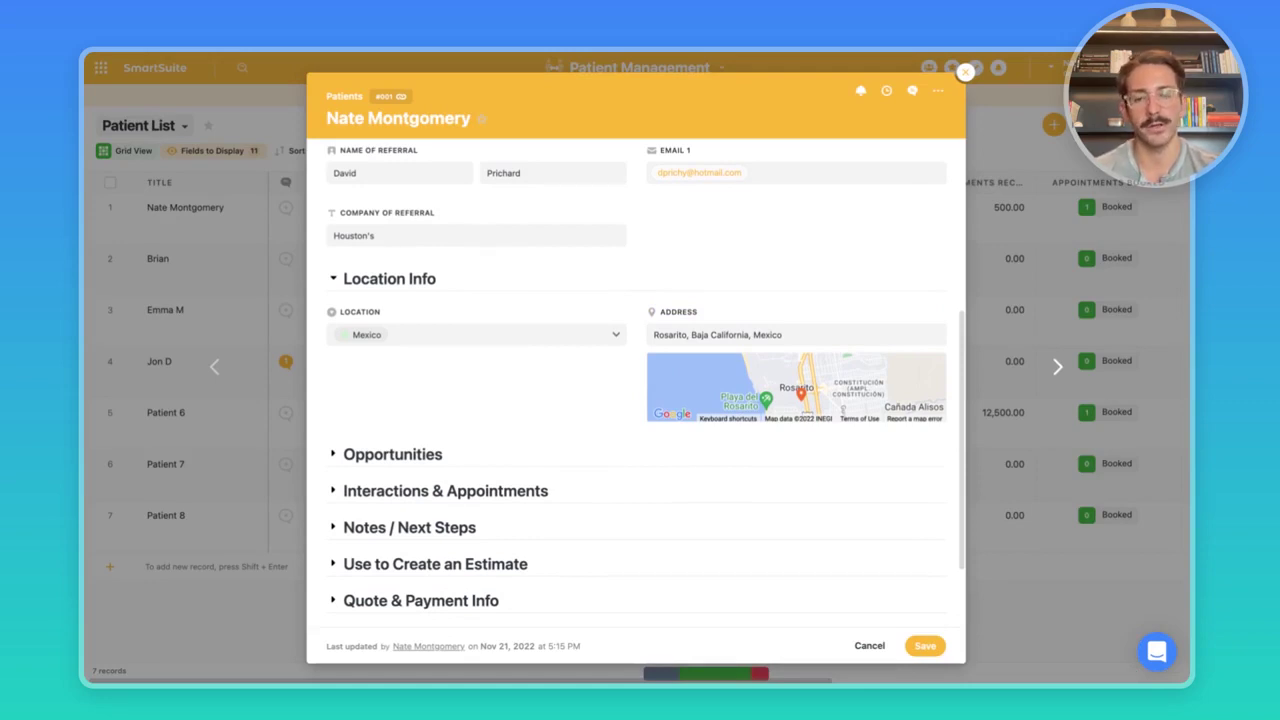
left_click(400, 454)
scroll(440, 350, "down", 3)
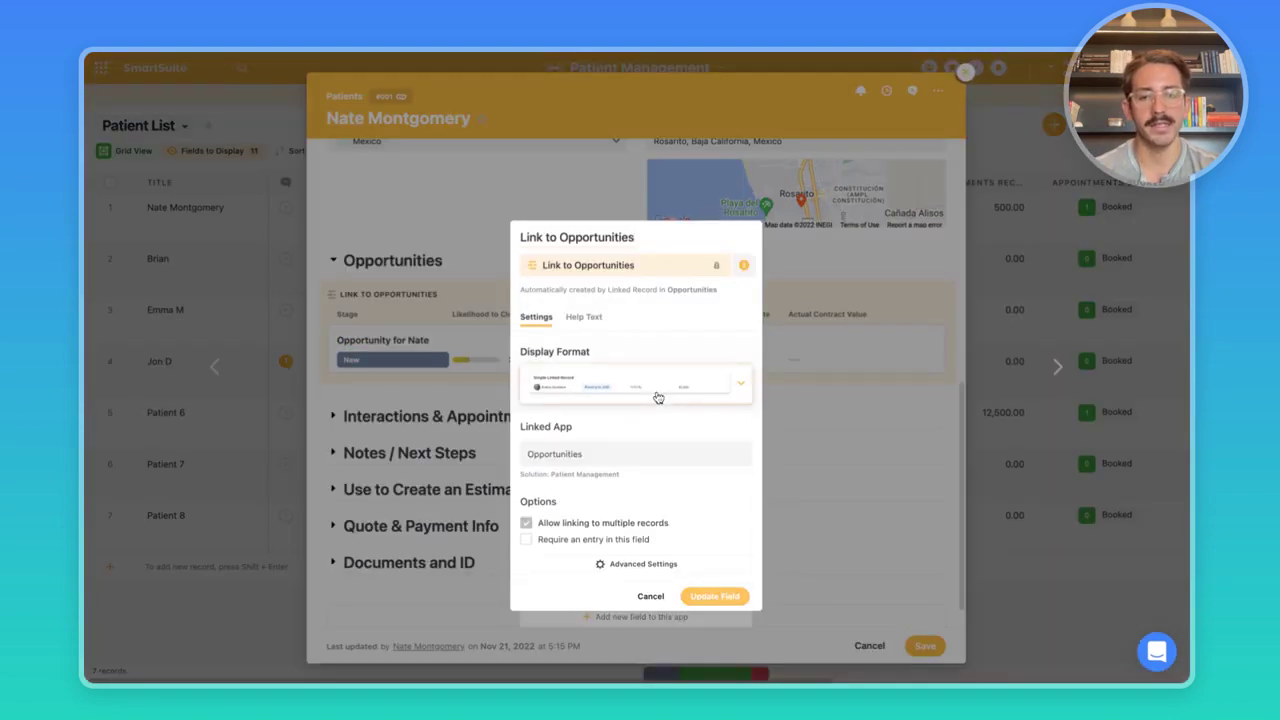
left_click(656, 395)
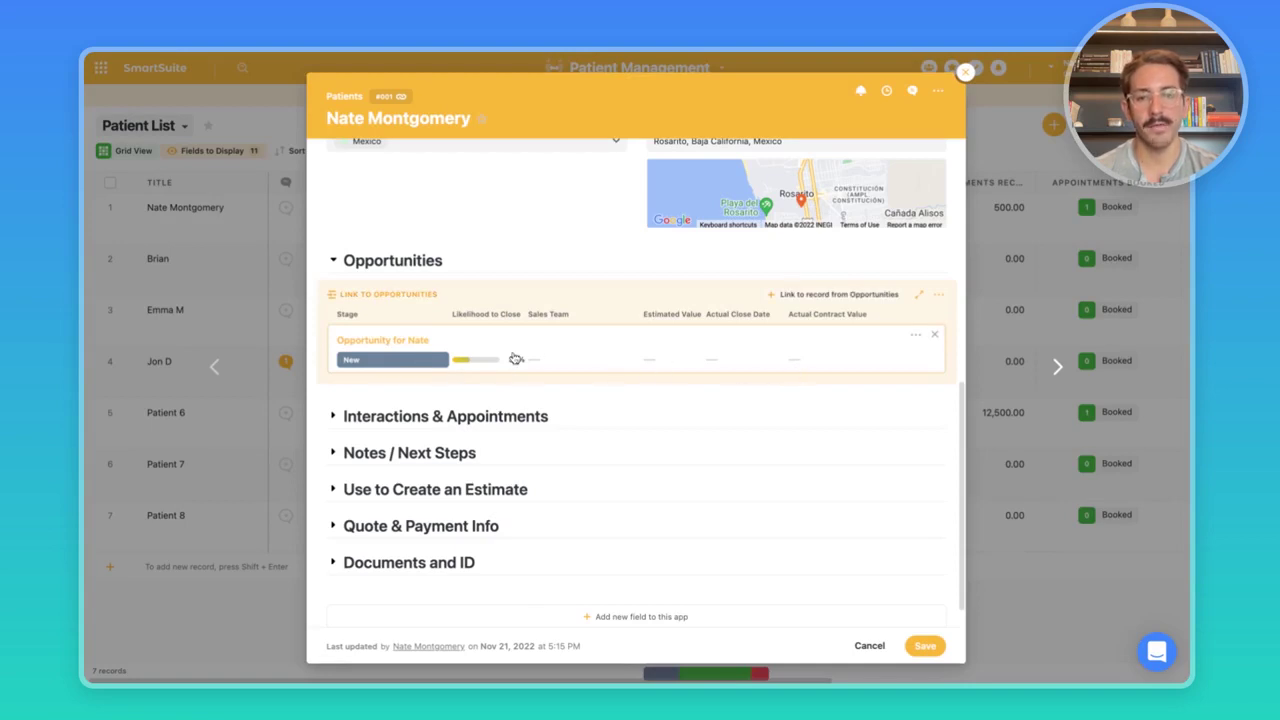
Step: Open the linked opportunity and set its stage to Scoping, estimated value to $1,000 and likelihood to close to 69%
left_click(570, 355)
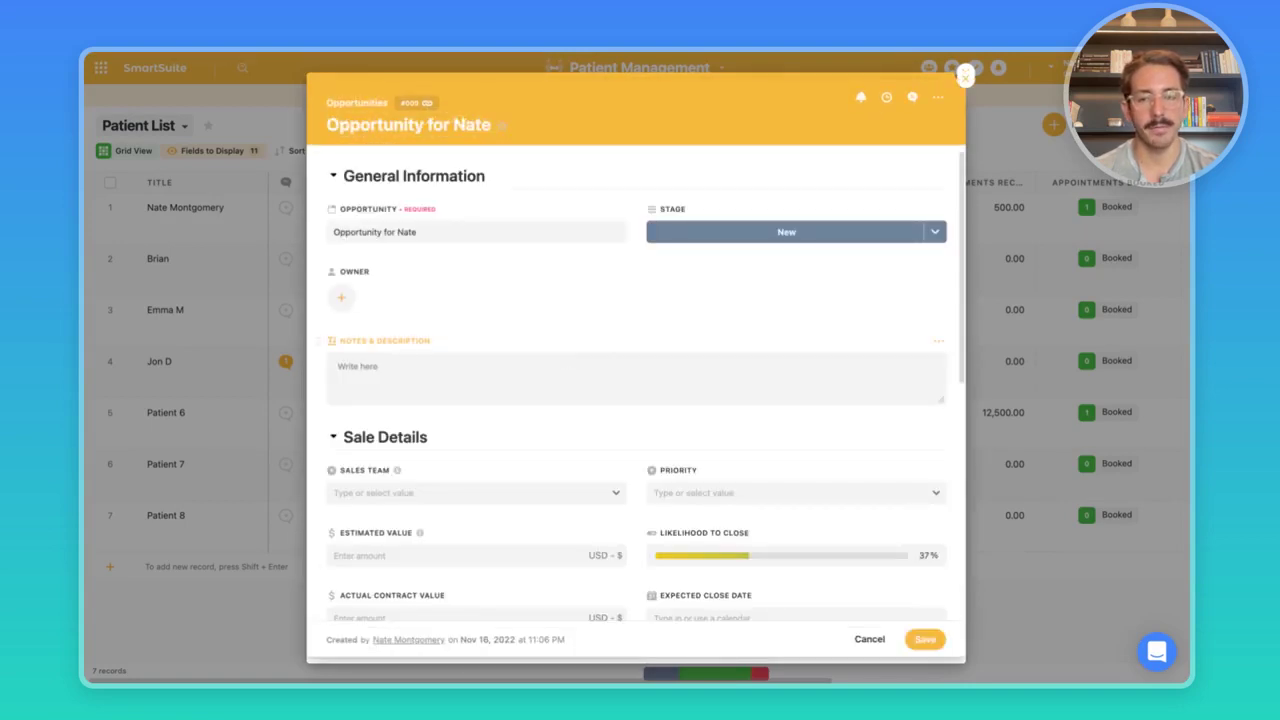
scroll(636, 390, "down", 5)
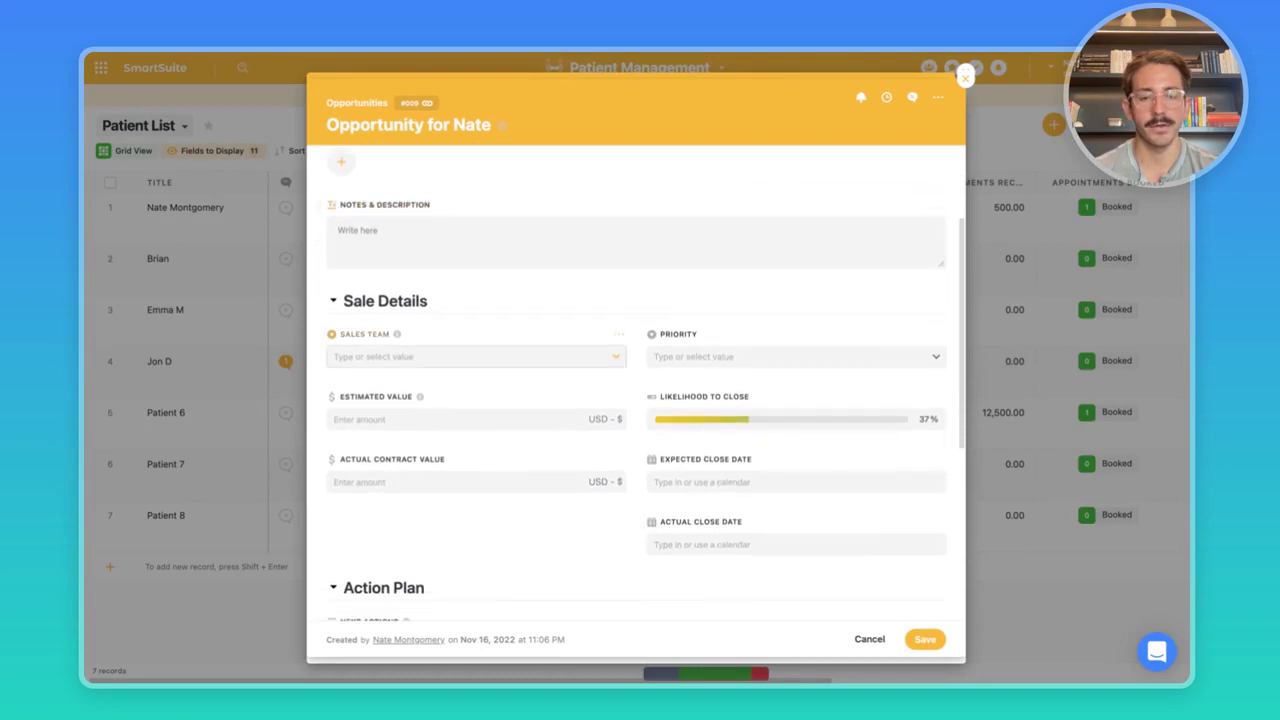
scroll(620, 540, "down", 2)
scroll(620, 540, "up", 6)
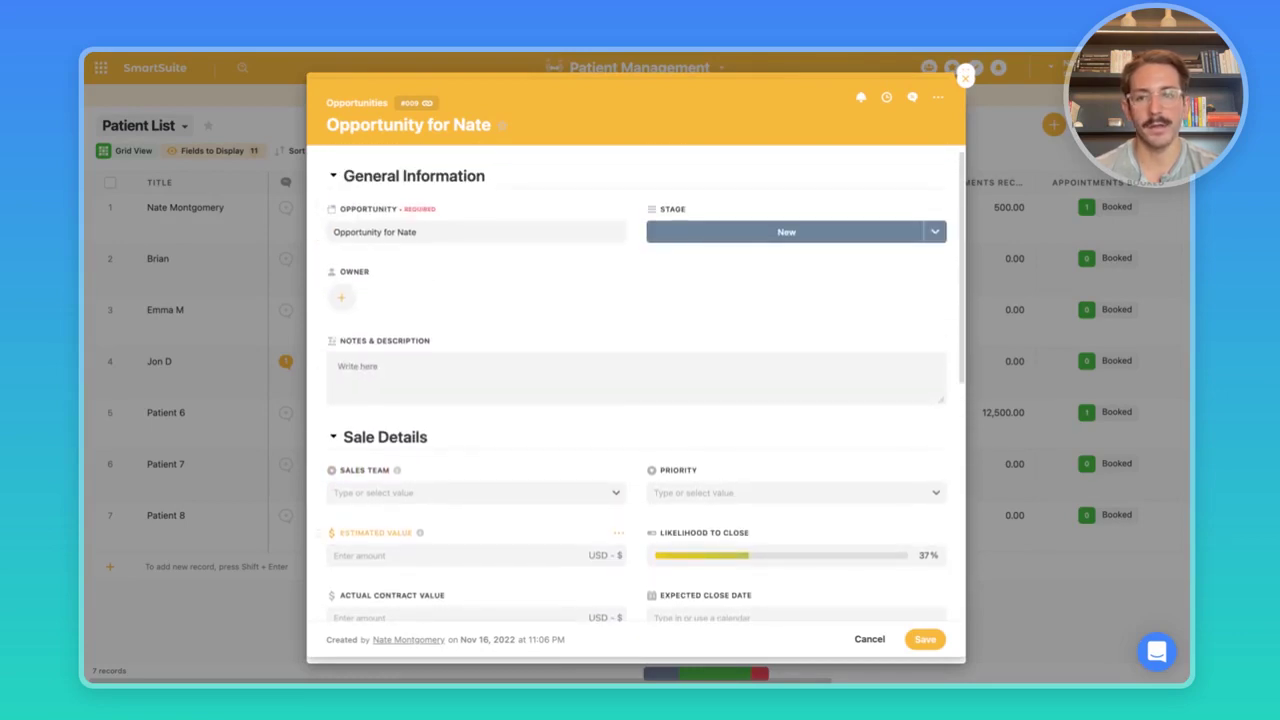
scroll(636, 340, "down", 2)
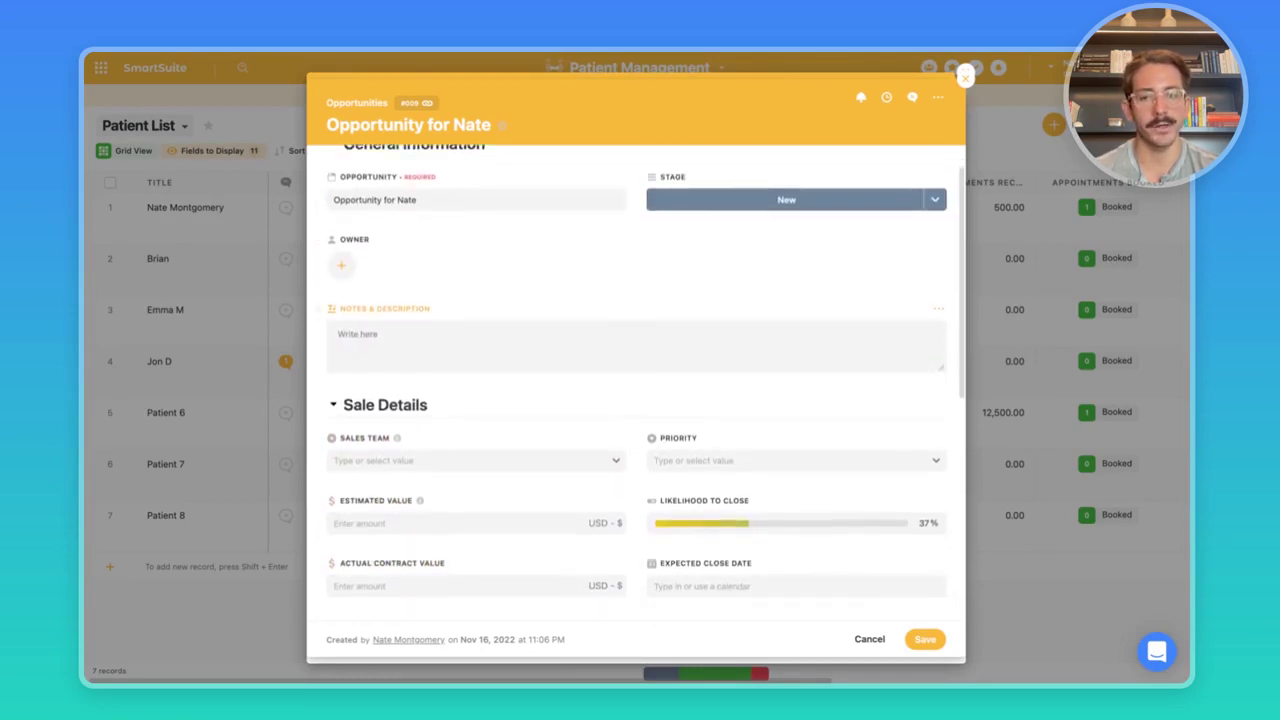
scroll(566, 334, "down", 1)
scroll(569, 291, "down", 2)
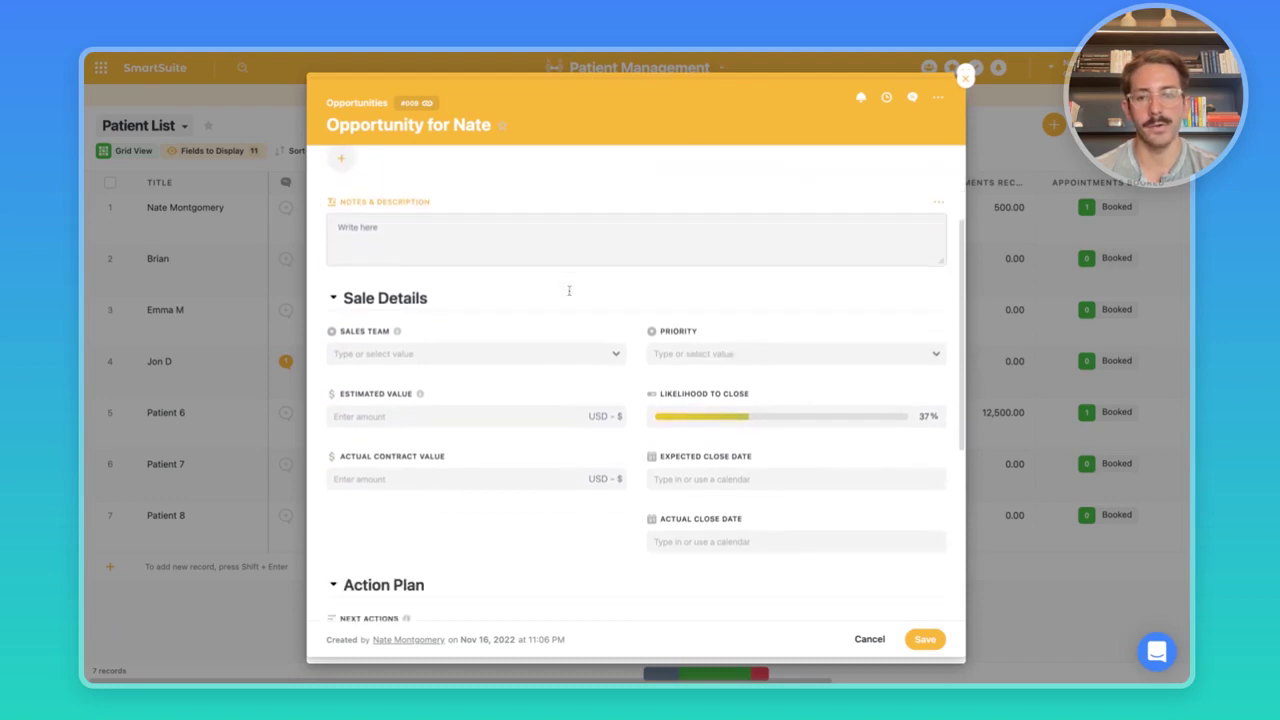
scroll(500, 372, "down", 1)
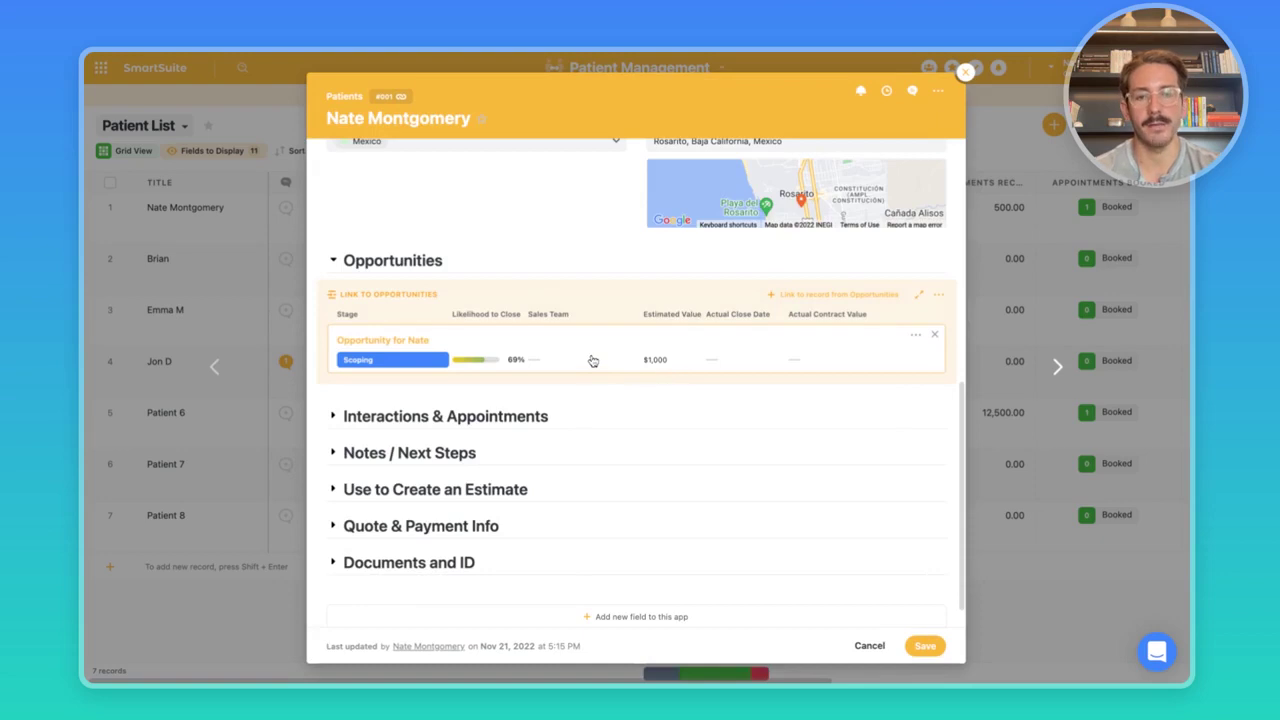
Step: Expand the Interactions & Appointments section and review the patient's linked interactions and appointments
left_click(514, 416)
scroll(514, 380, "down", 4)
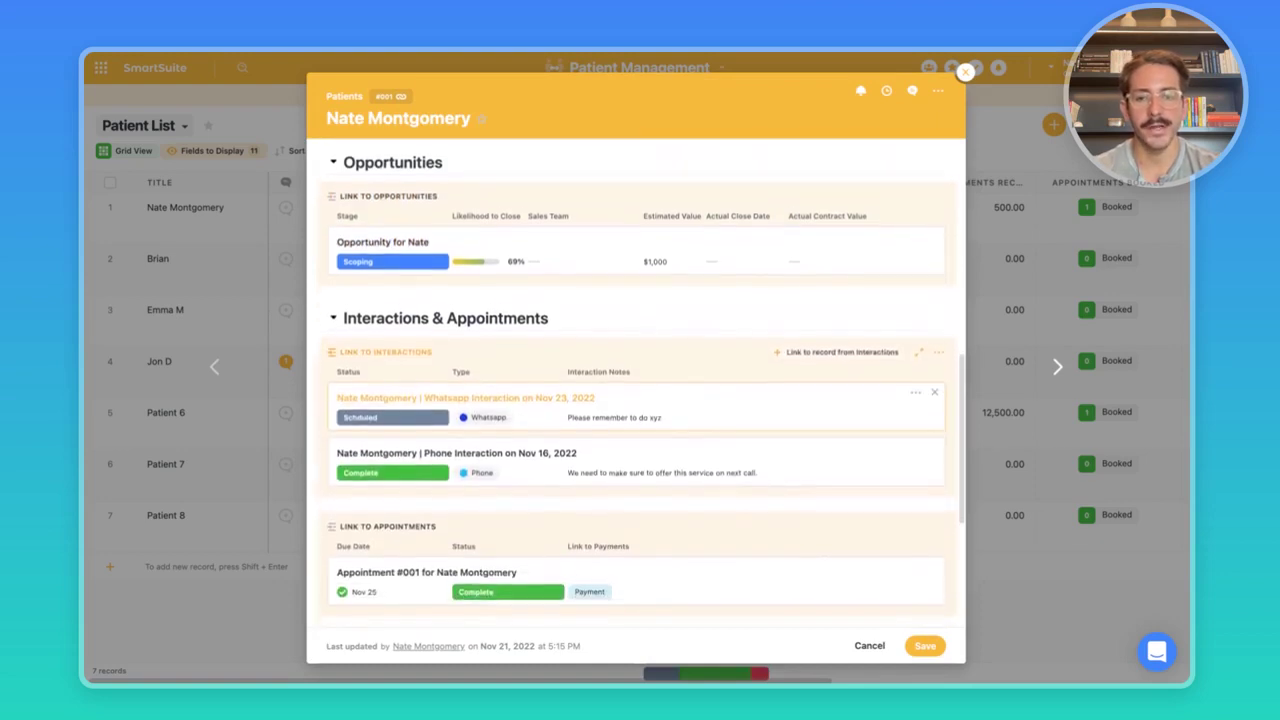
scroll(636, 405, "down", 2)
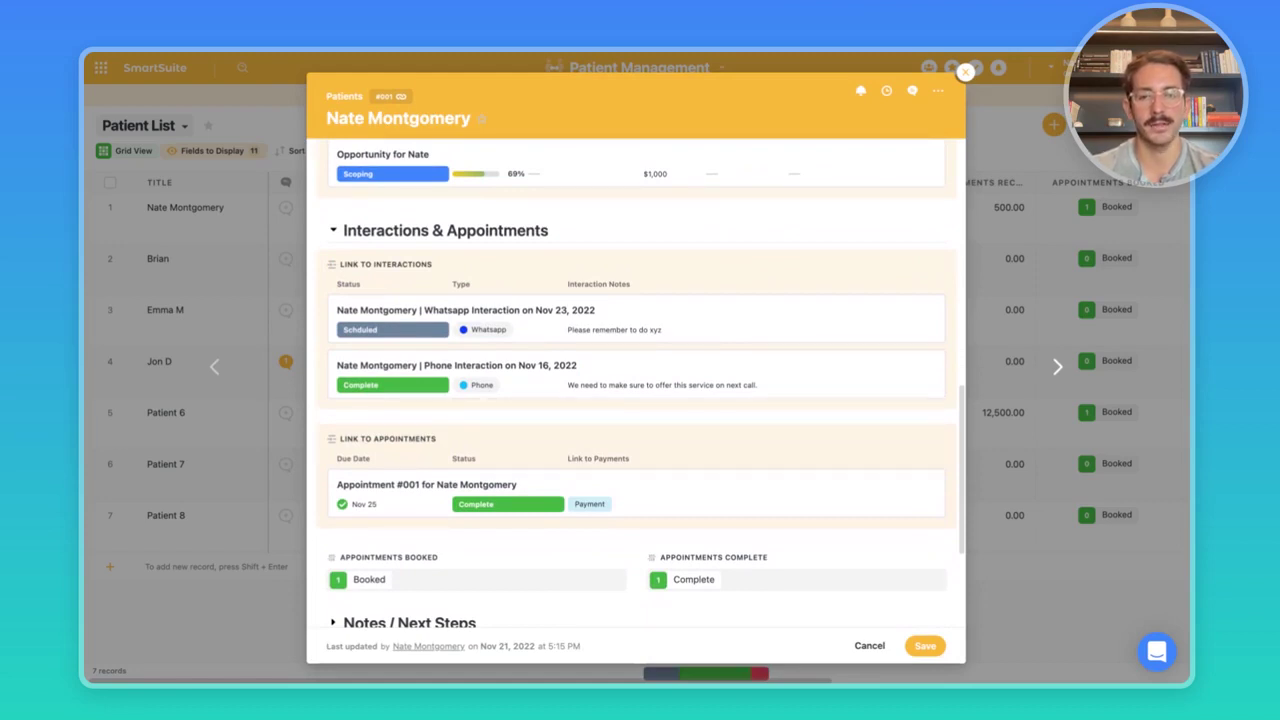
mouse_move(380, 272)
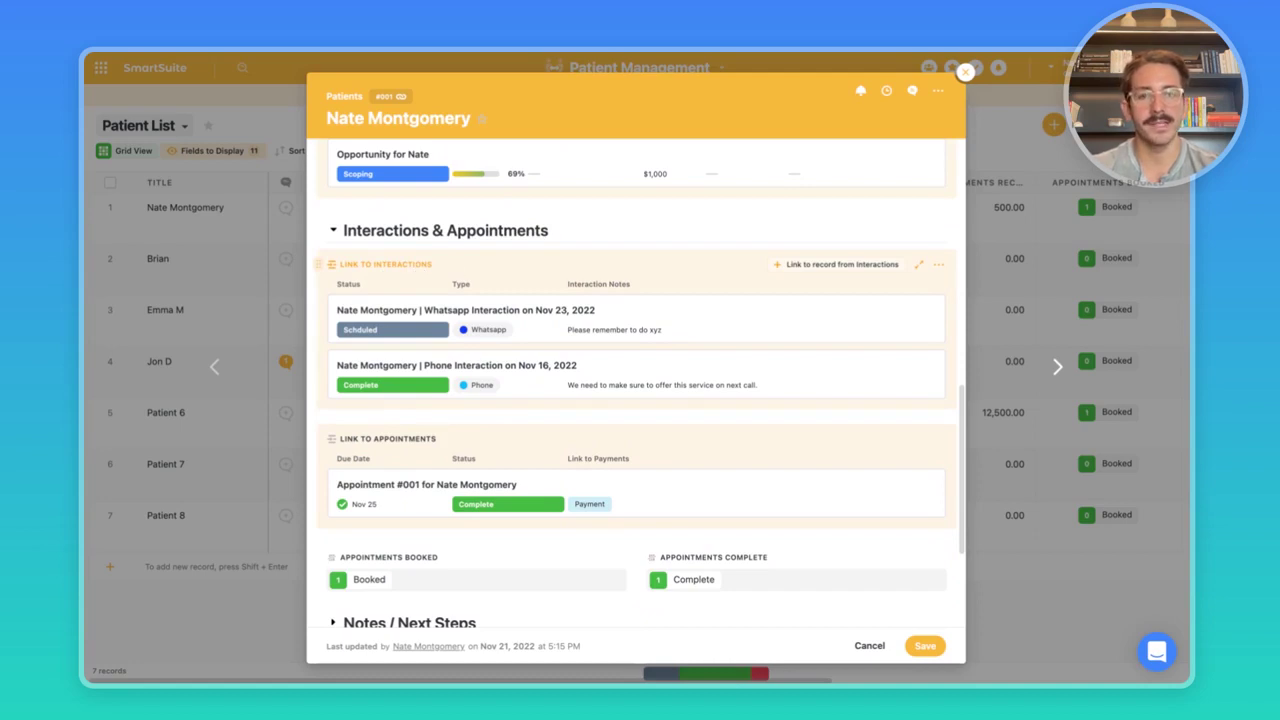
mouse_move(458, 322)
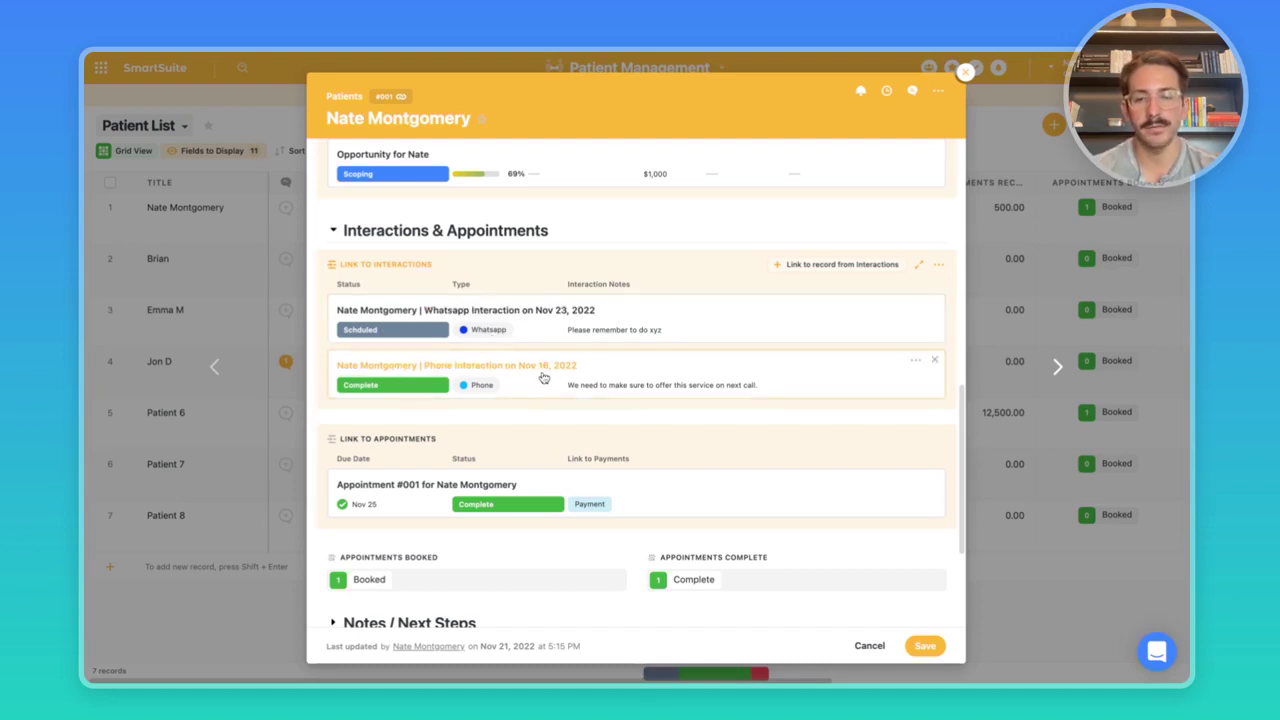
Step: View the Nov 16, 2022 phone interaction and the Nov 23, 2022 Whatsapp interaction, closing each to return to the patient record
left_click(665, 386)
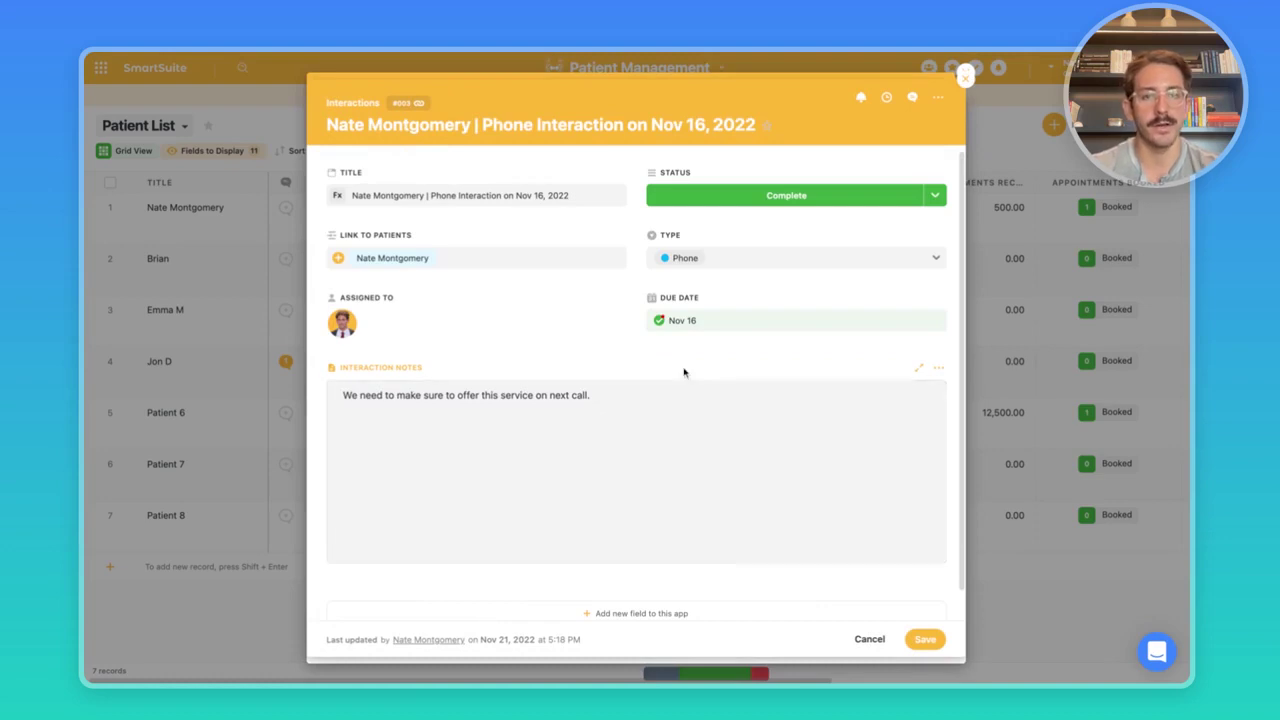
key("Escape")
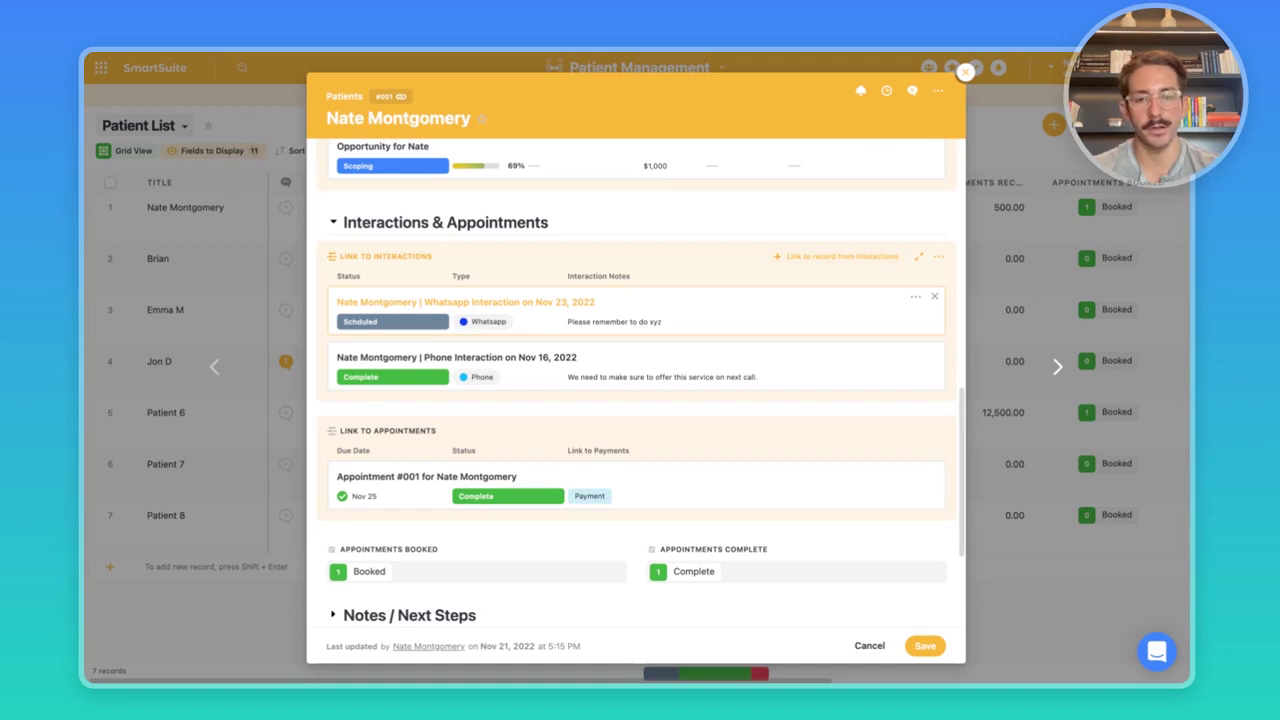
left_click(465, 301)
left_click(965, 73)
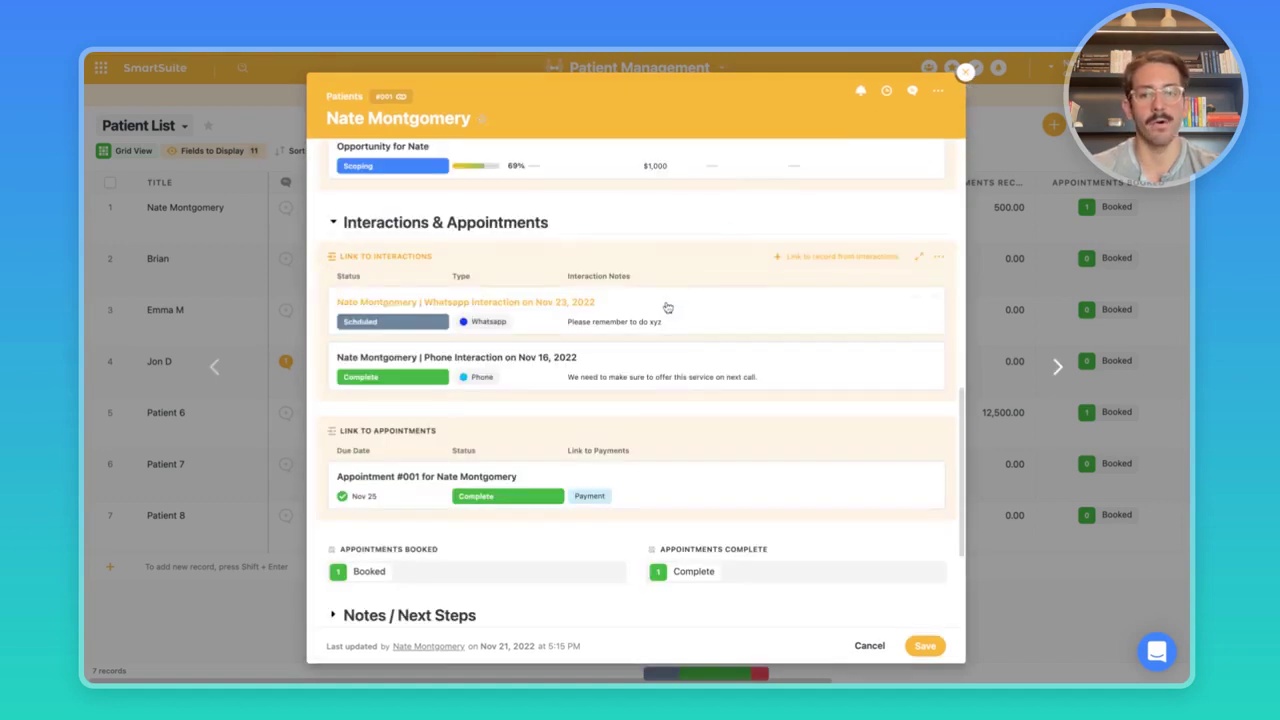
scroll(651, 396, "down", 2)
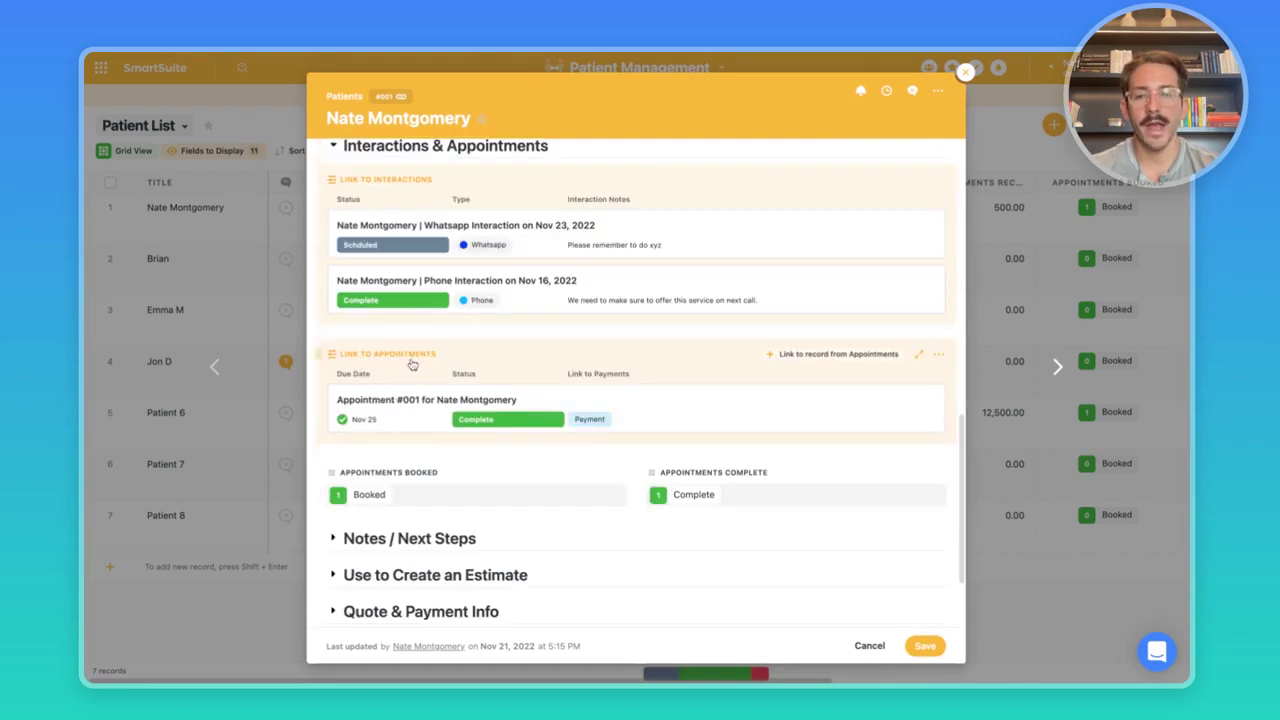
Step: Open the linked Nov 25 appointment, review its status, due date, linked quotes, patients and payments, and return to the patient record
scroll(437, 359, "down", 1)
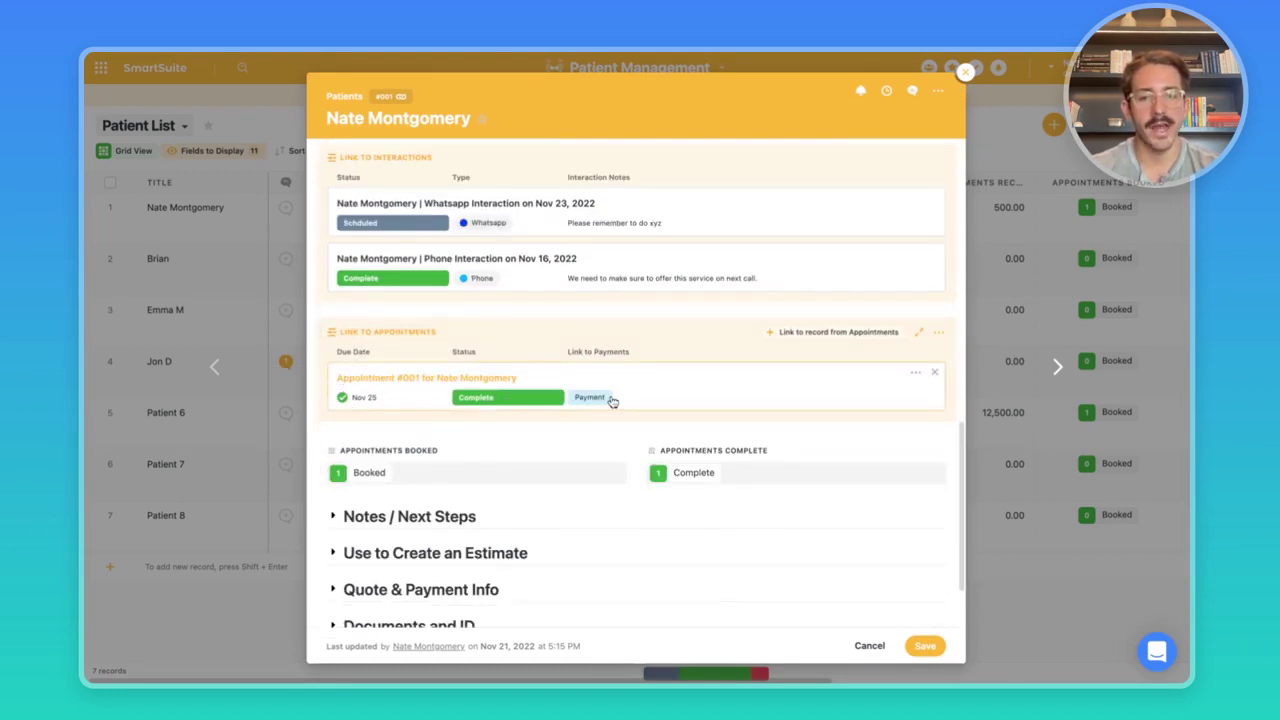
left_click(651, 400)
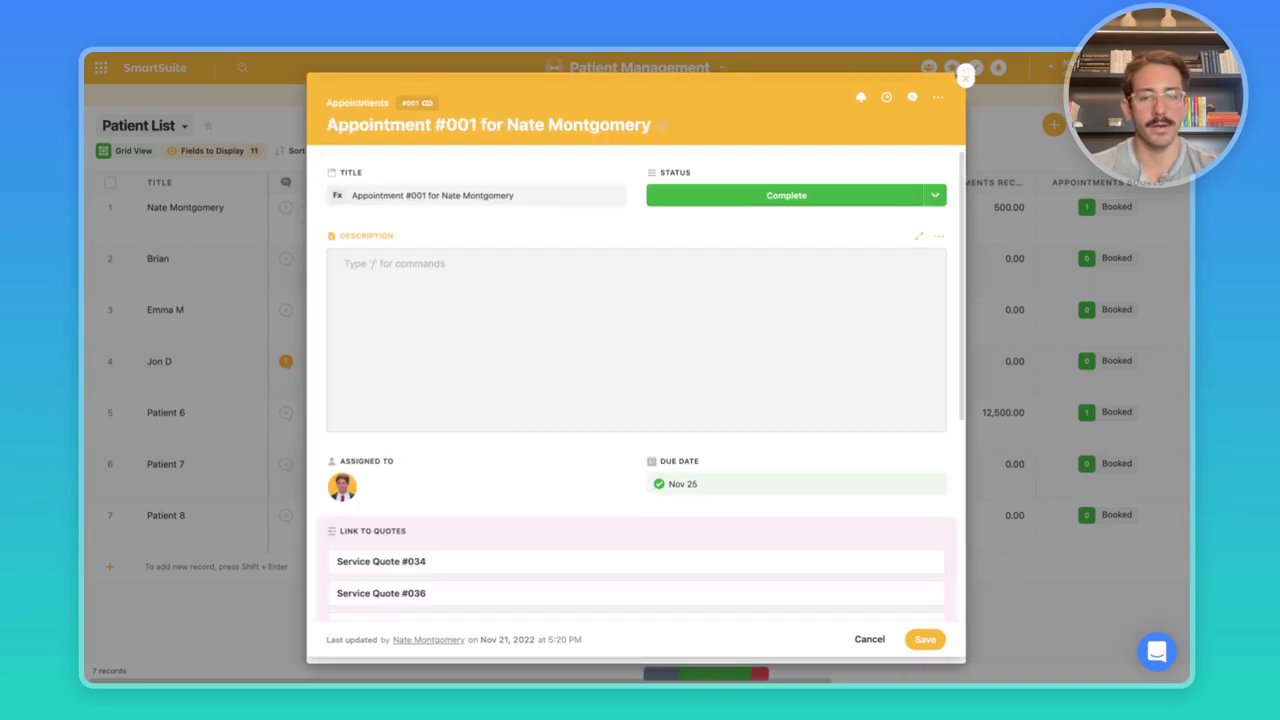
left_click(723, 197)
left_click(723, 197)
scroll(638, 424, "down", 3)
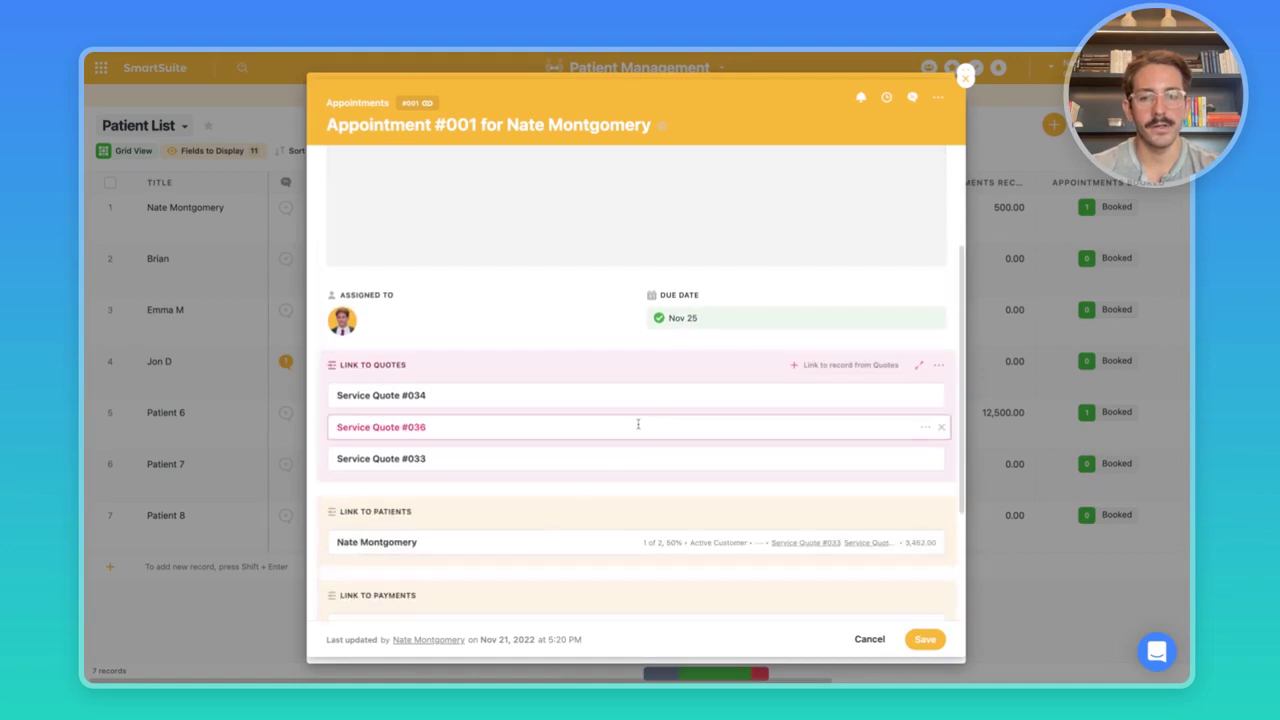
scroll(630, 440, "down", 1)
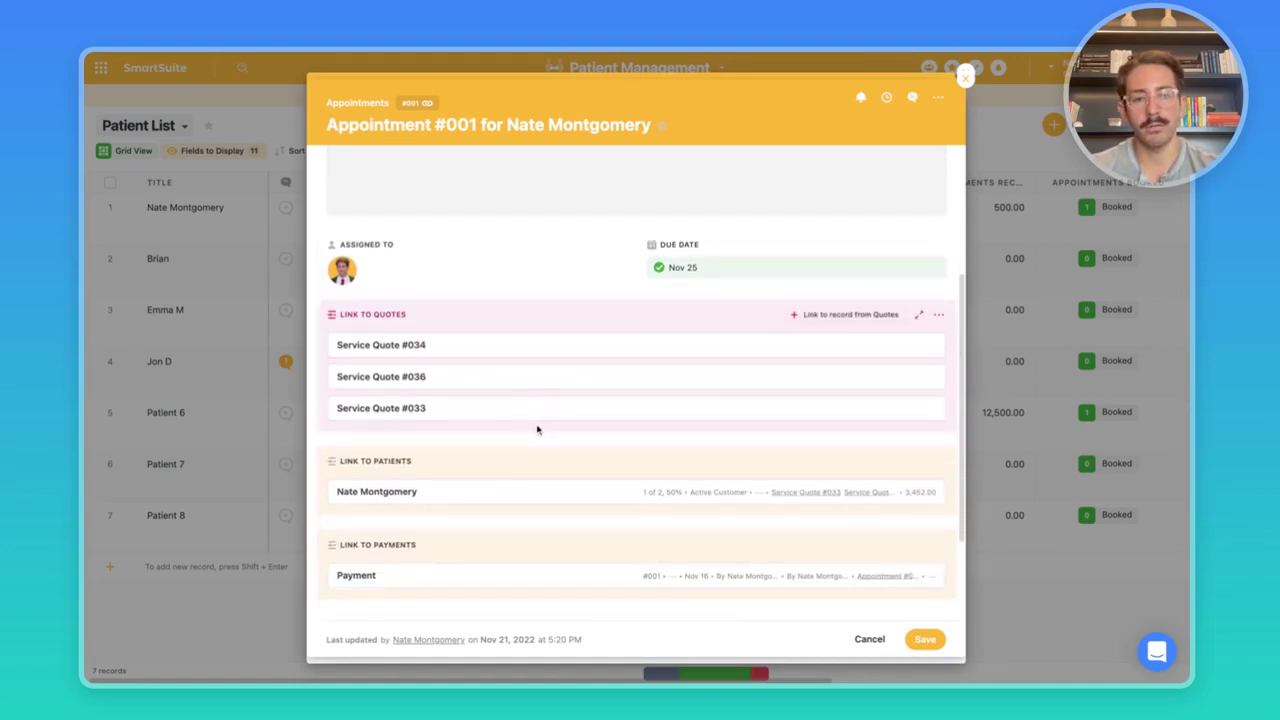
scroll(520, 377, "down", 3)
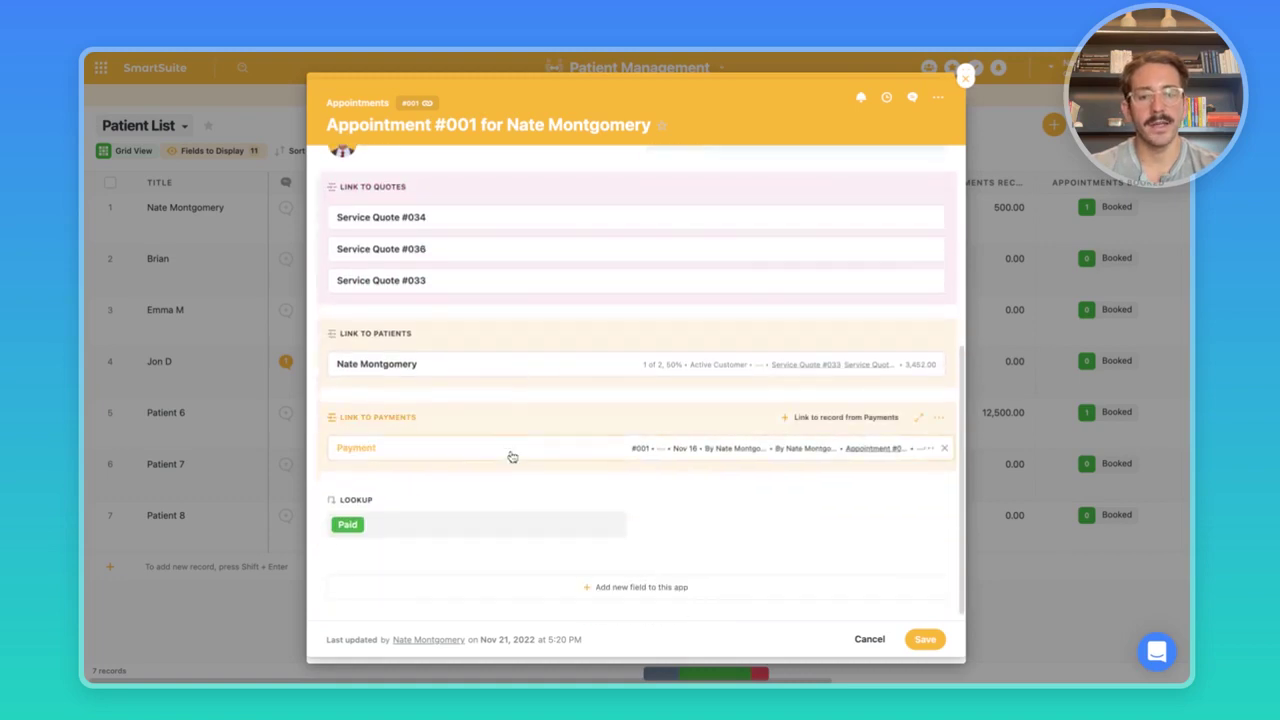
key("Escape")
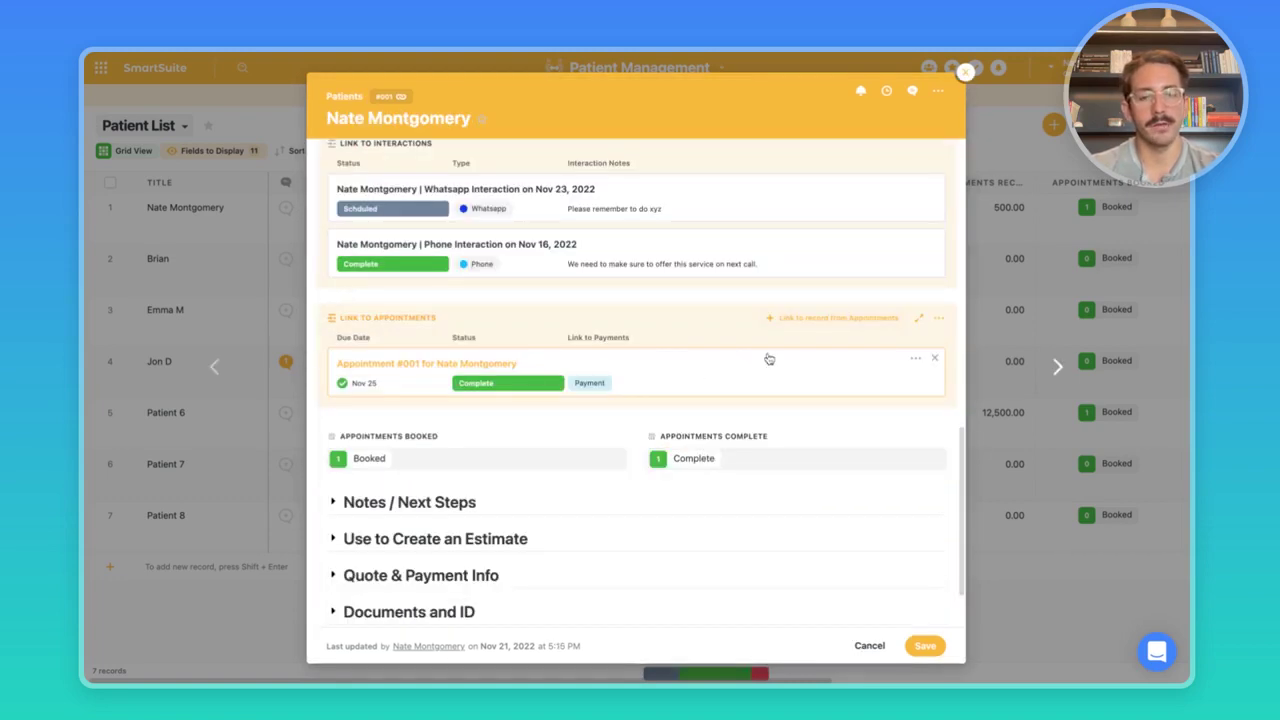
Step: Create a new linked appointment for the patient with status Complete, an assignee and due date Nov 23
left_click(805, 322)
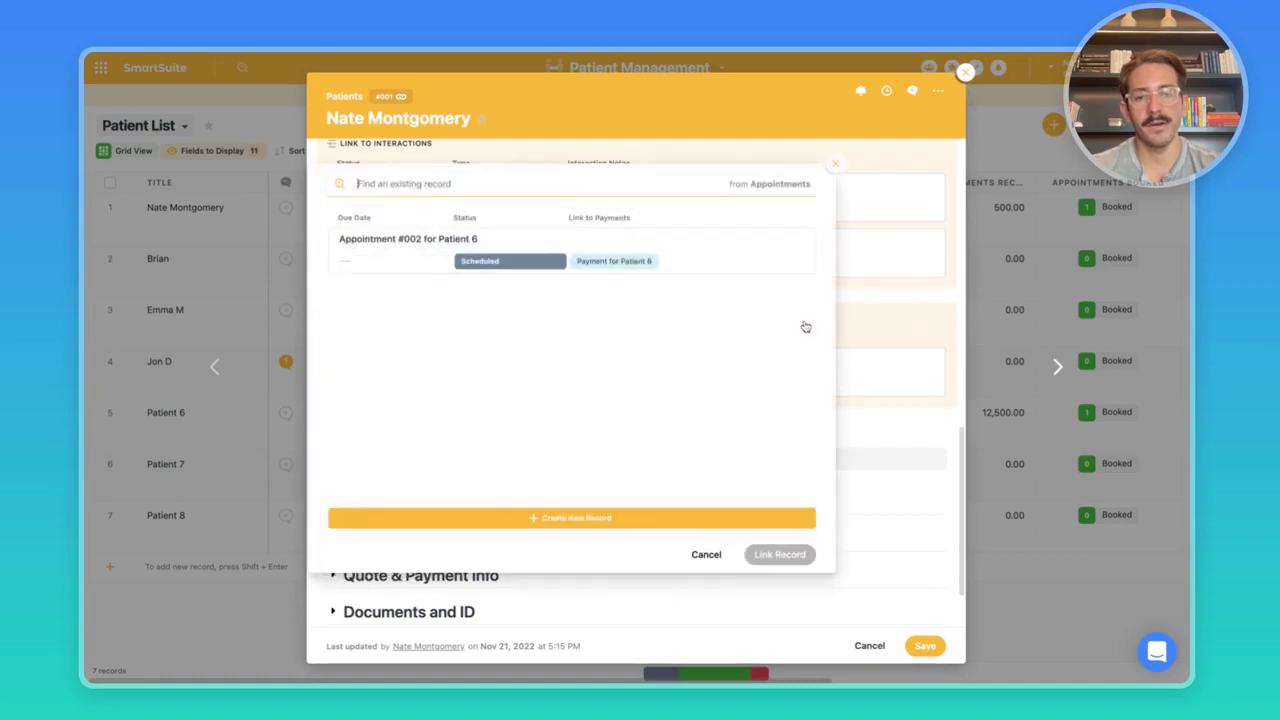
left_click(599, 522)
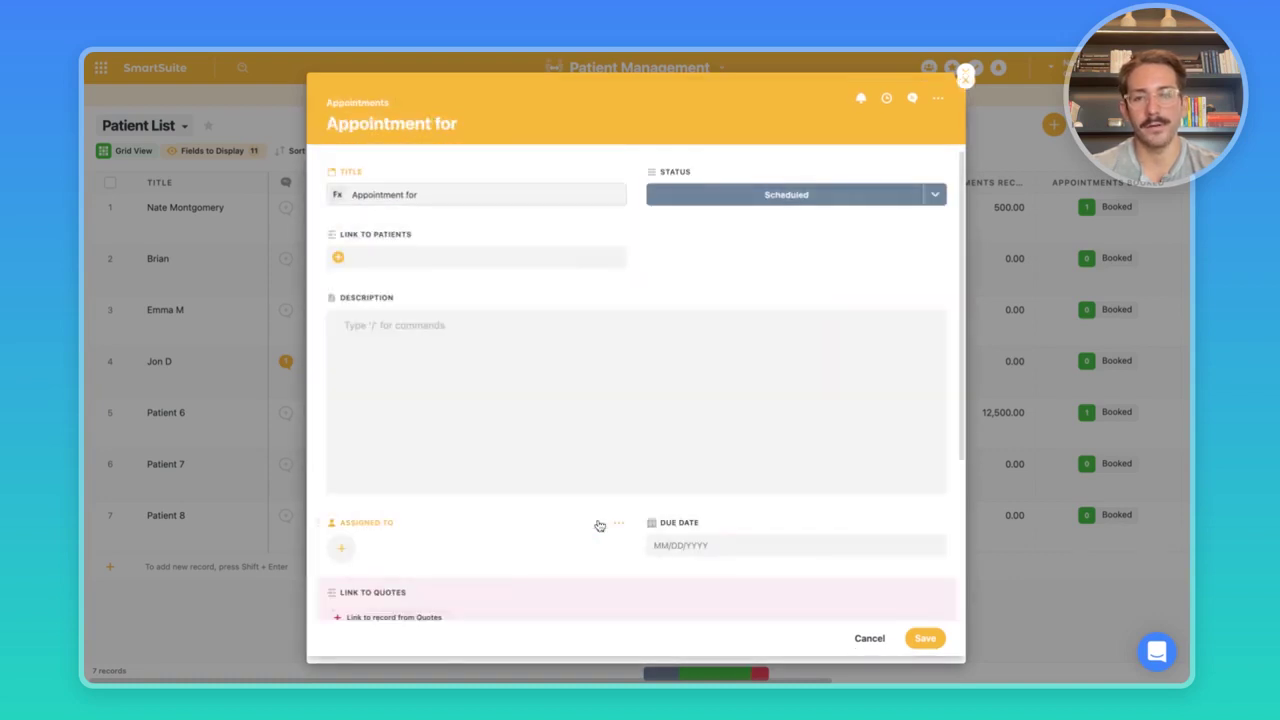
left_click(733, 197)
scroll(614, 329, "down", 5)
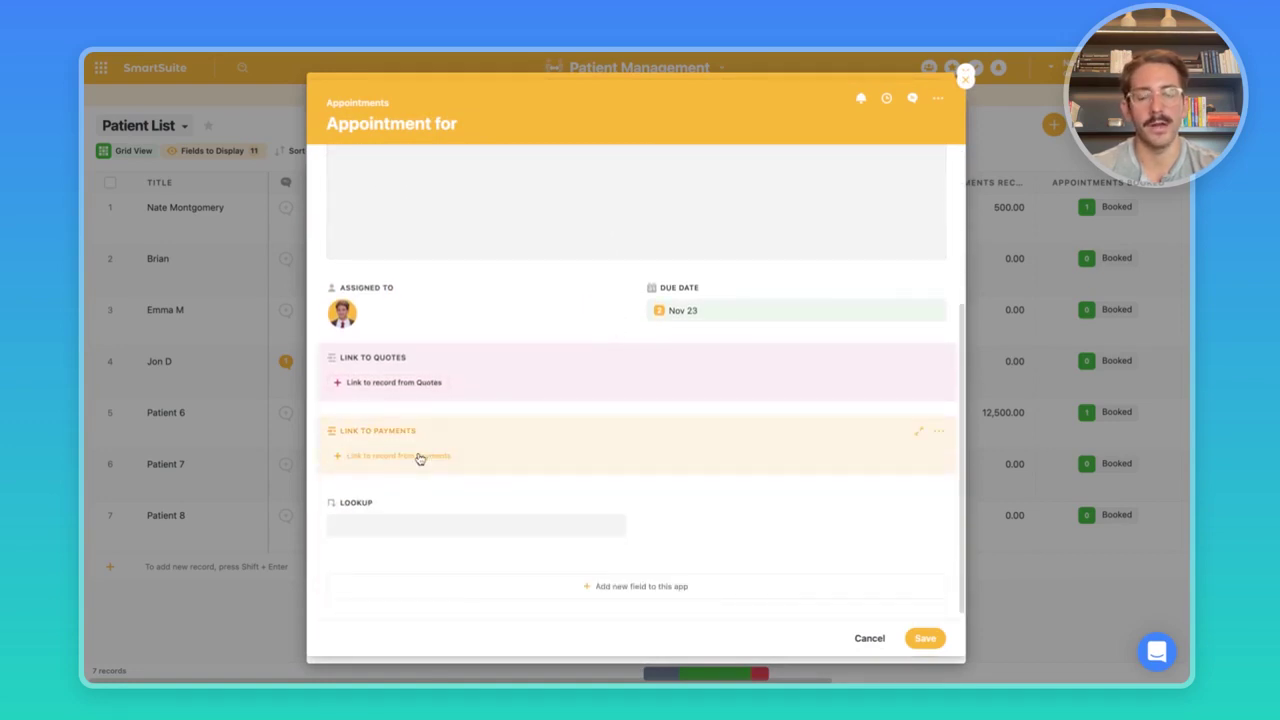
Step: Create a linked payment record from the new appointment, titled Payment 1, with status Paid
left_click(420, 457)
left_click(466, 518)
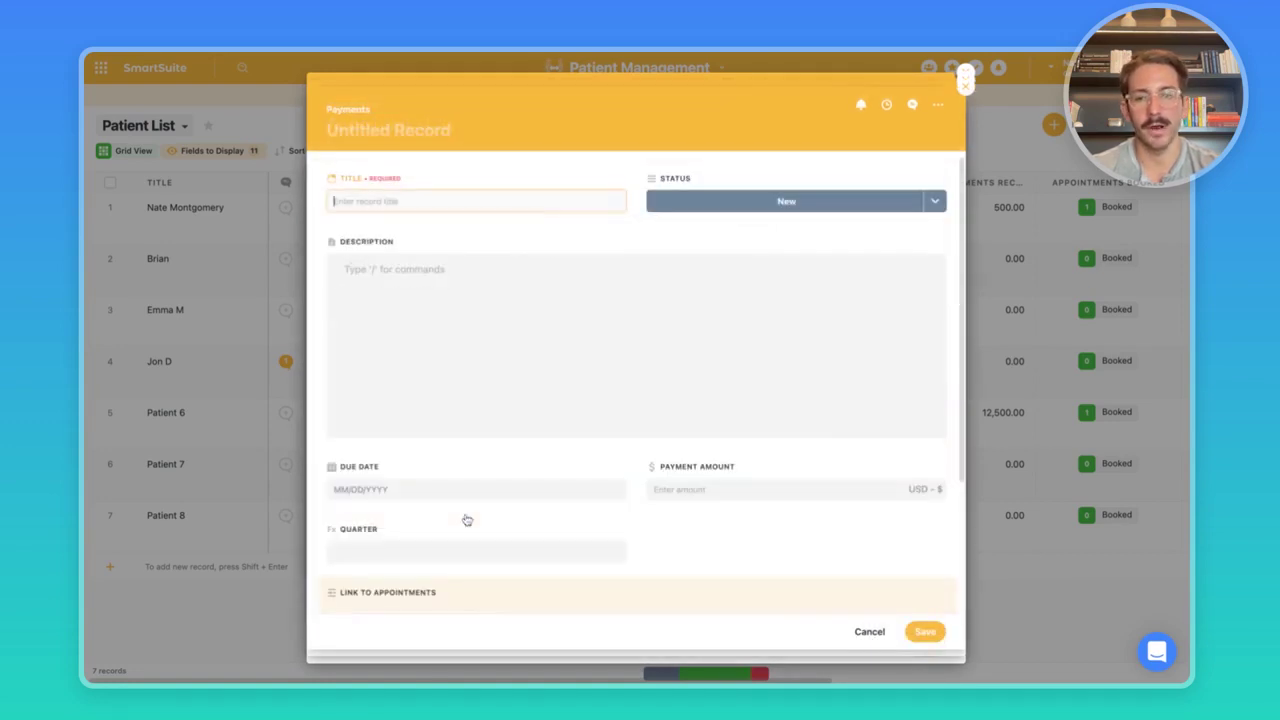
type("P")
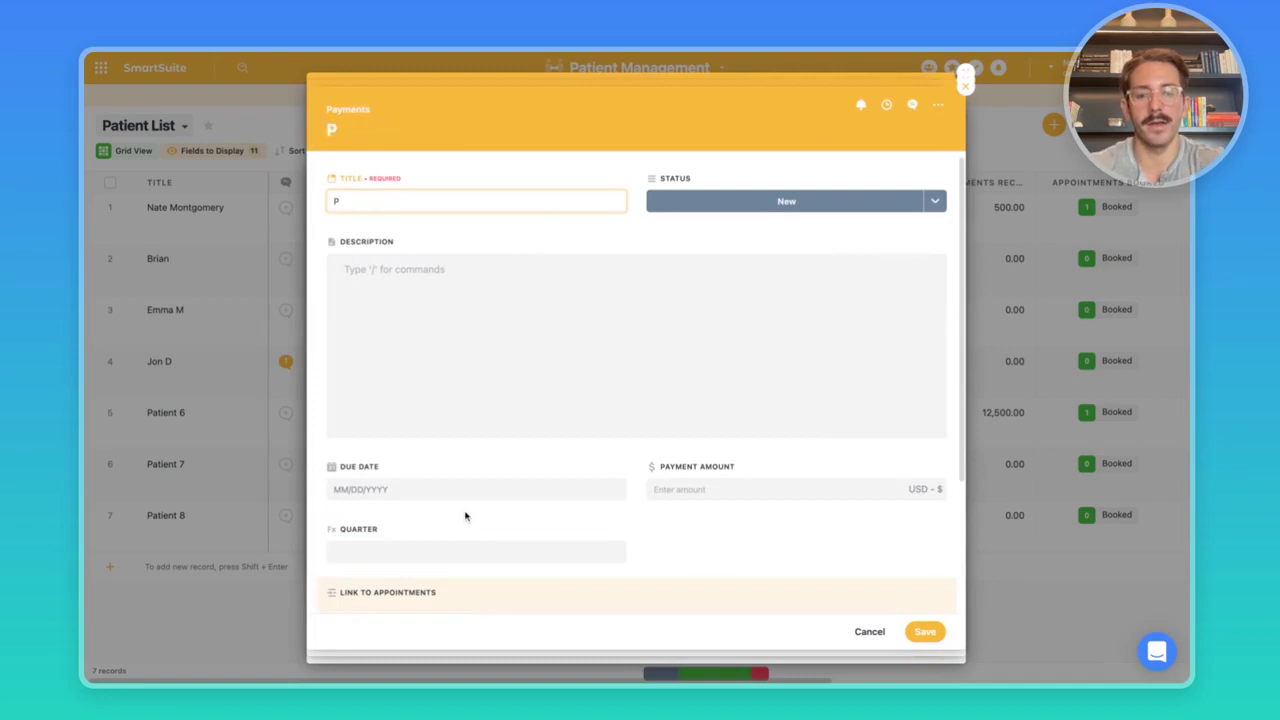
type("ayment 1")
left_click(748, 204)
left_click(726, 282)
Step: Set the payment's due date to Nov 23 and its amount to $1,000, and save the payment record
scroll(600, 400, "down", 1)
left_click(523, 392)
left_click(500, 293)
left_click(676, 390)
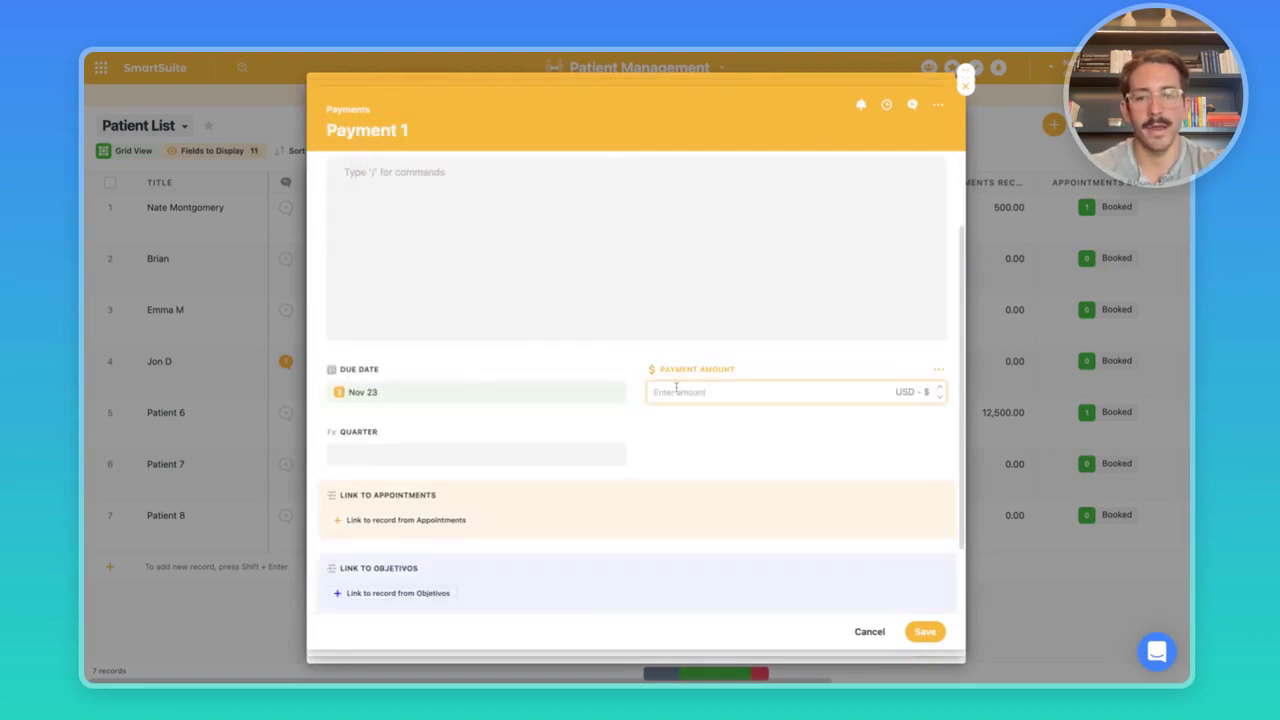
type("1000")
left_click(846, 531)
left_click(922, 631)
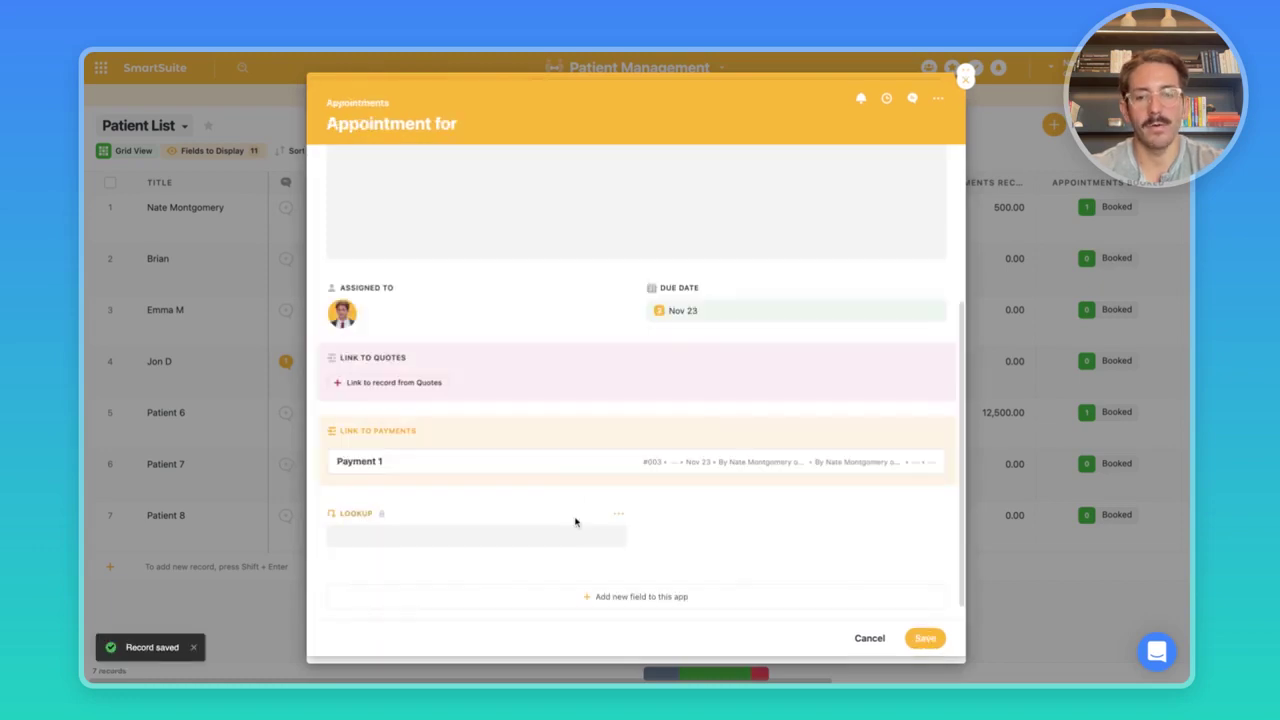
Step: Save the new appointment and check its entry among the patient's linked appointments
scroll(551, 471, "up", 5)
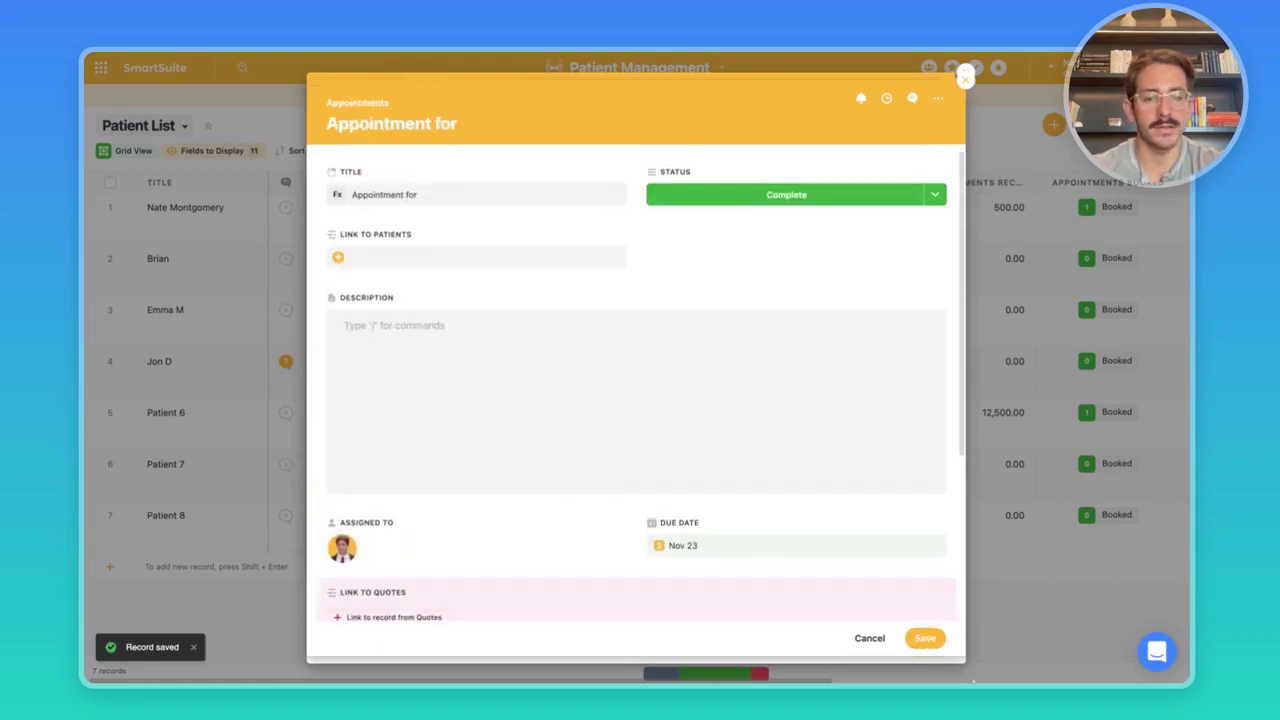
key("Escape")
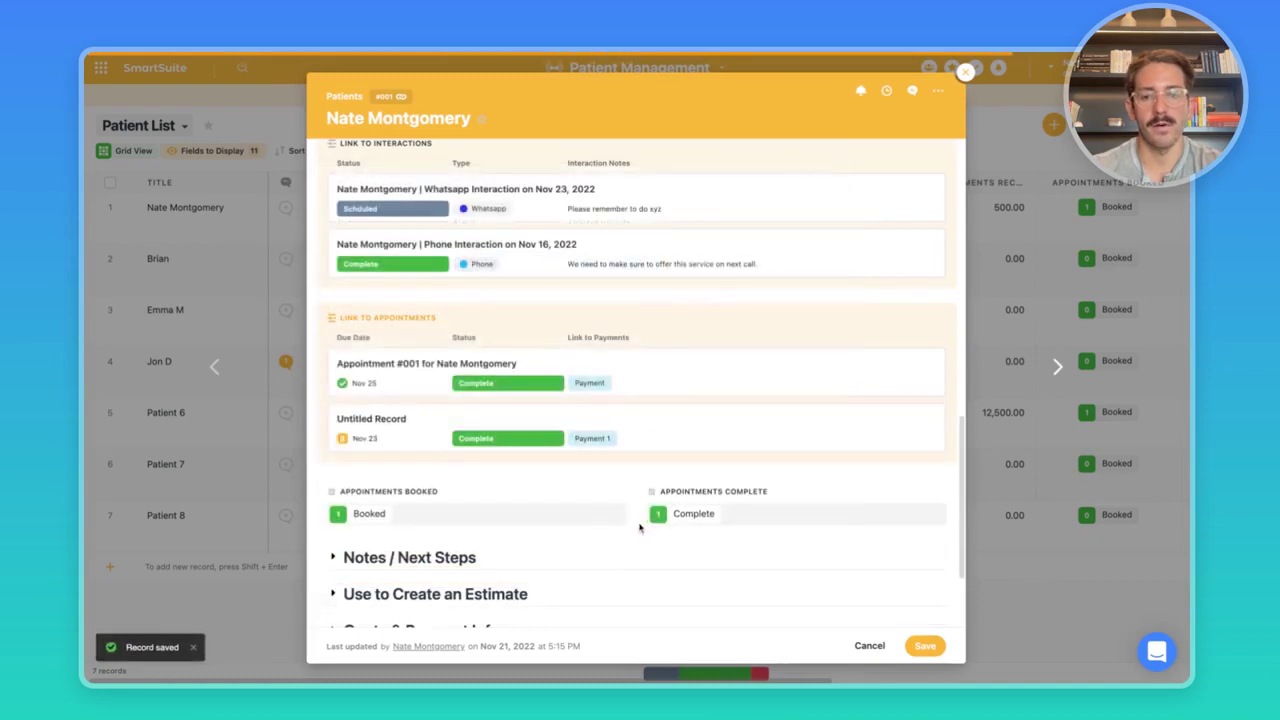
scroll(600, 522, "down", 1)
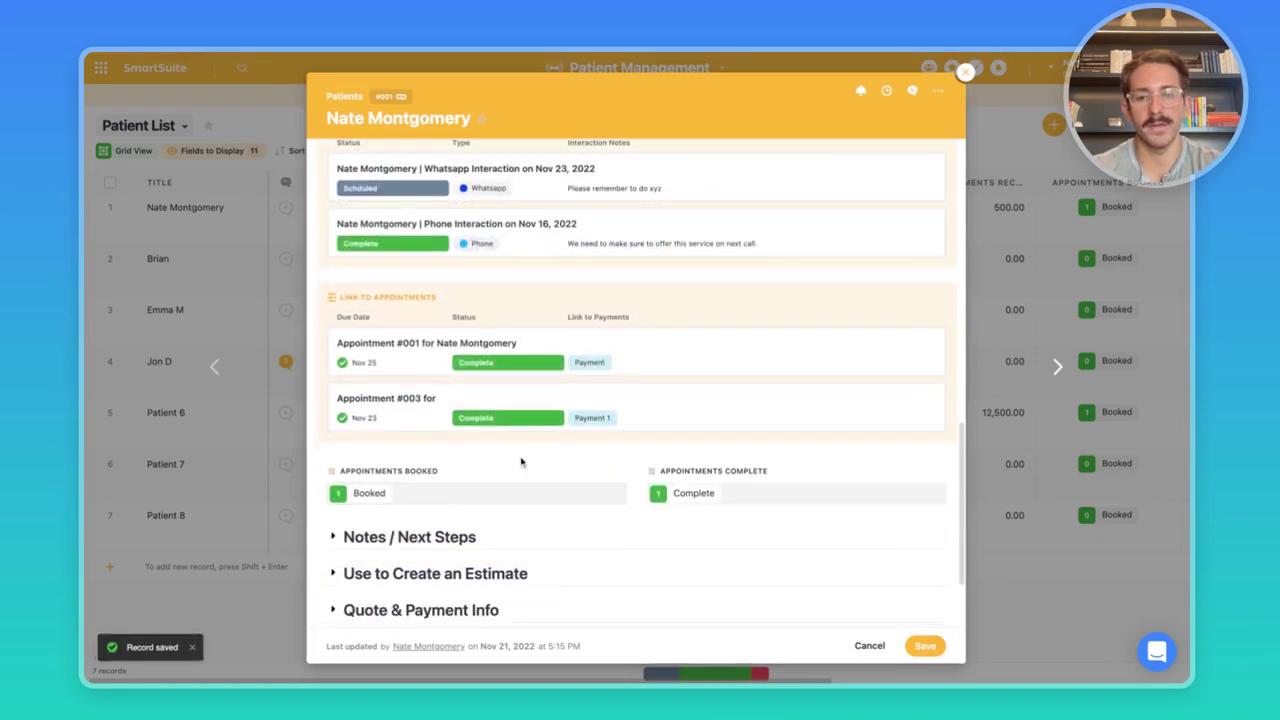
scroll(525, 455, "down", 1)
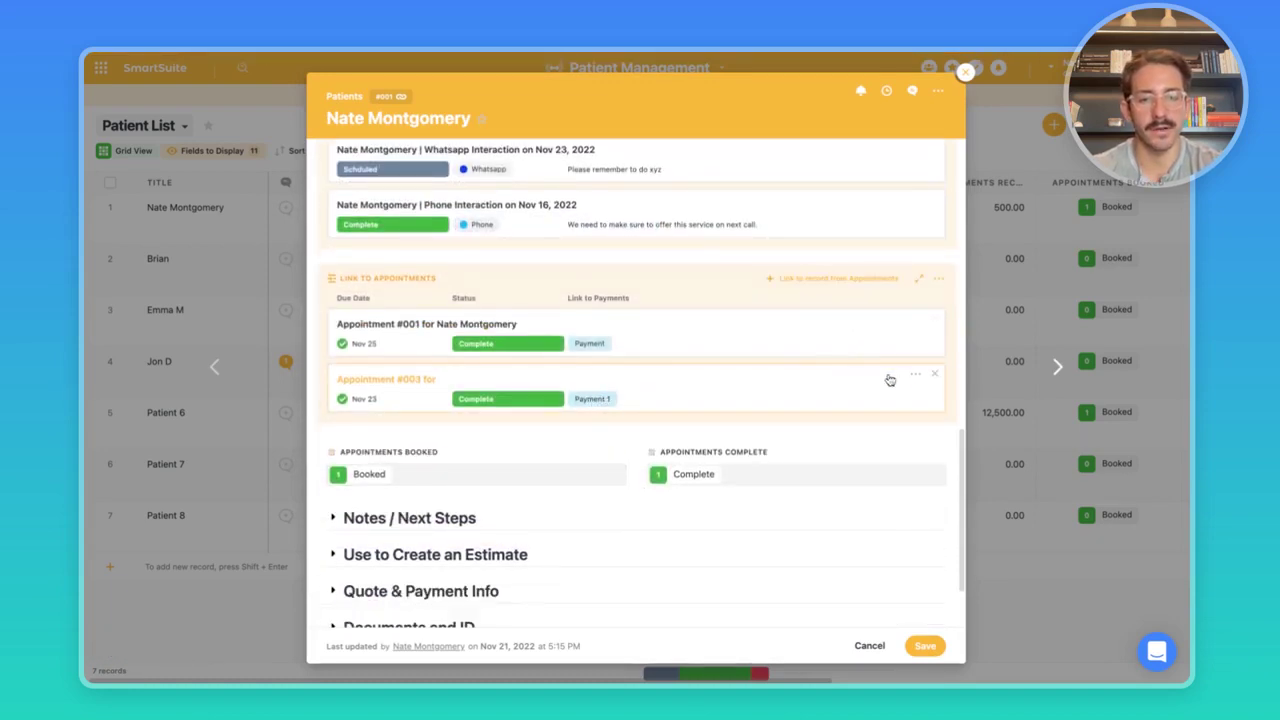
Step: Look at the Link to Appointments field's options, and view the linked Payment 1 record before returning to the patient
left_click(938, 278)
left_click(870, 312)
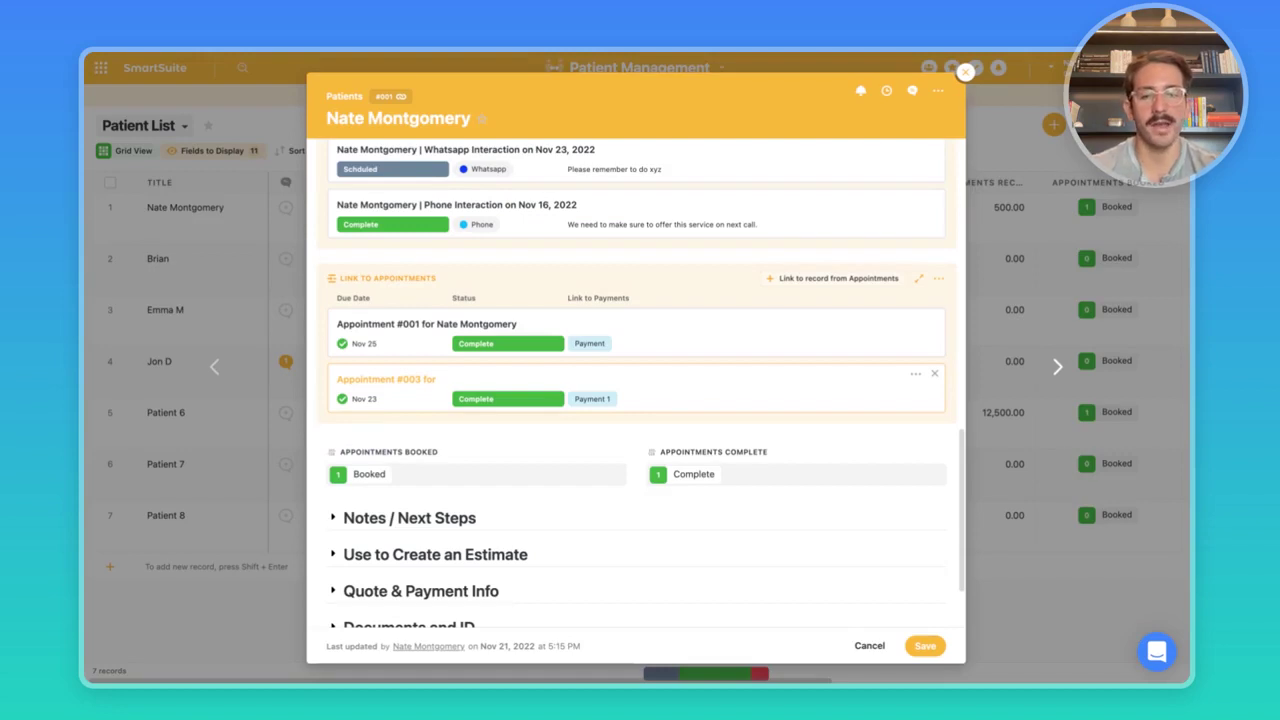
left_click(593, 400)
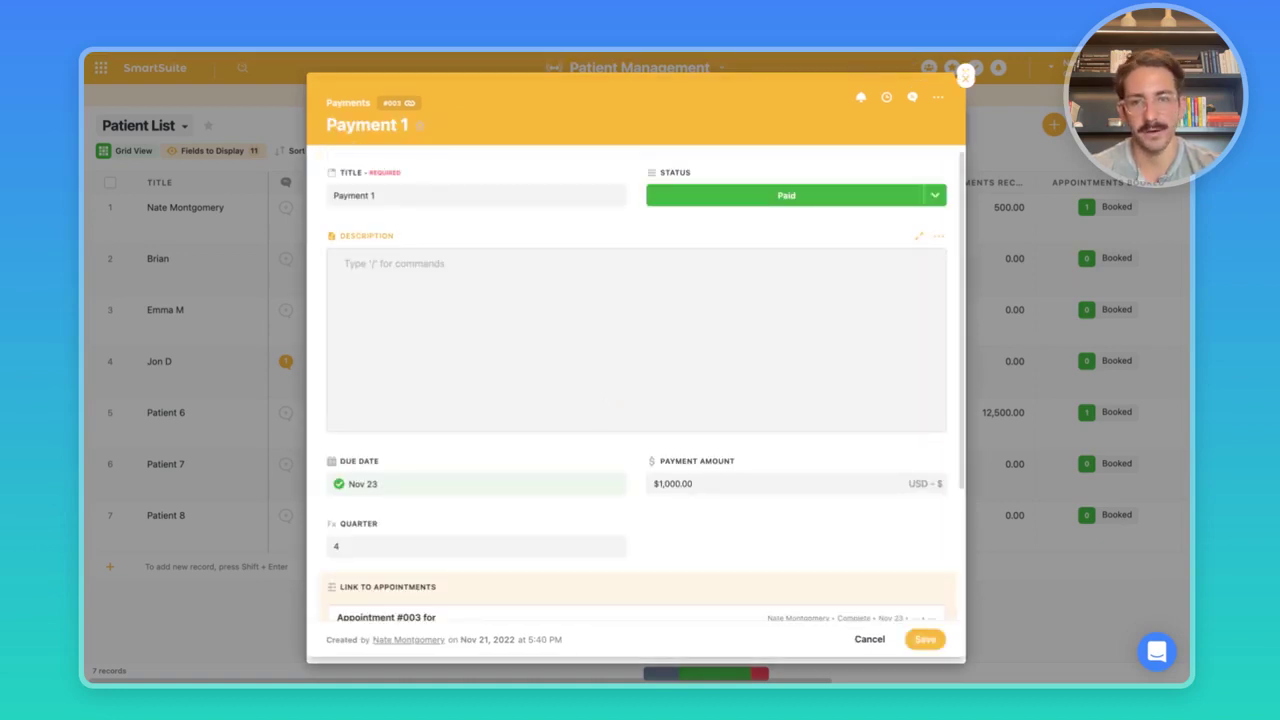
left_click(965, 76)
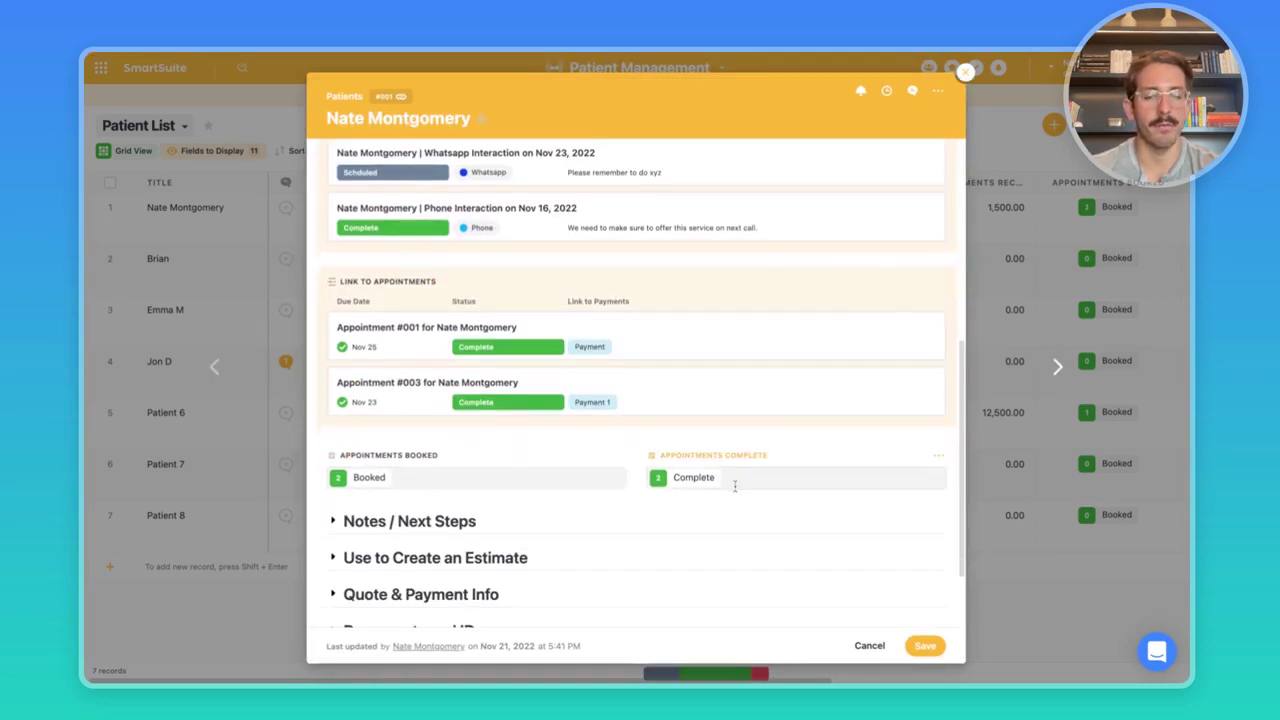
Step: Expand the Notes / Next Steps section and add a checklist item named Task with due date Nov 23
left_click(668, 520)
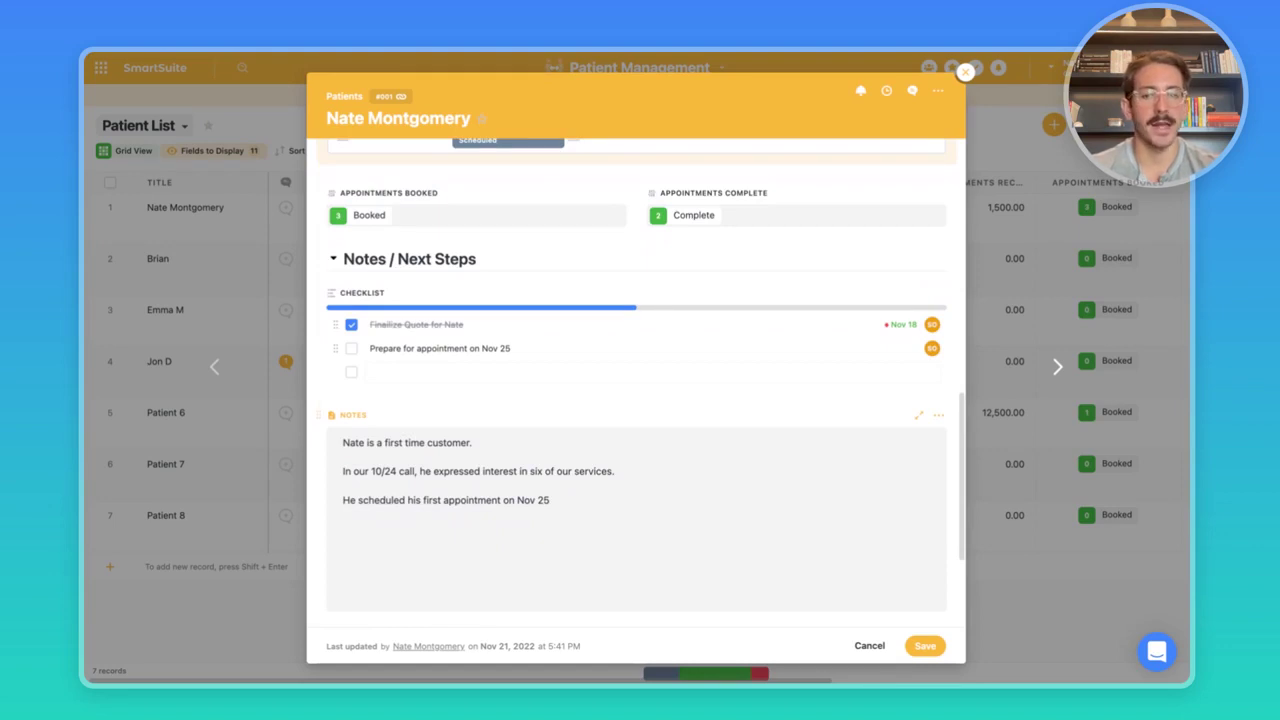
left_click(465, 371)
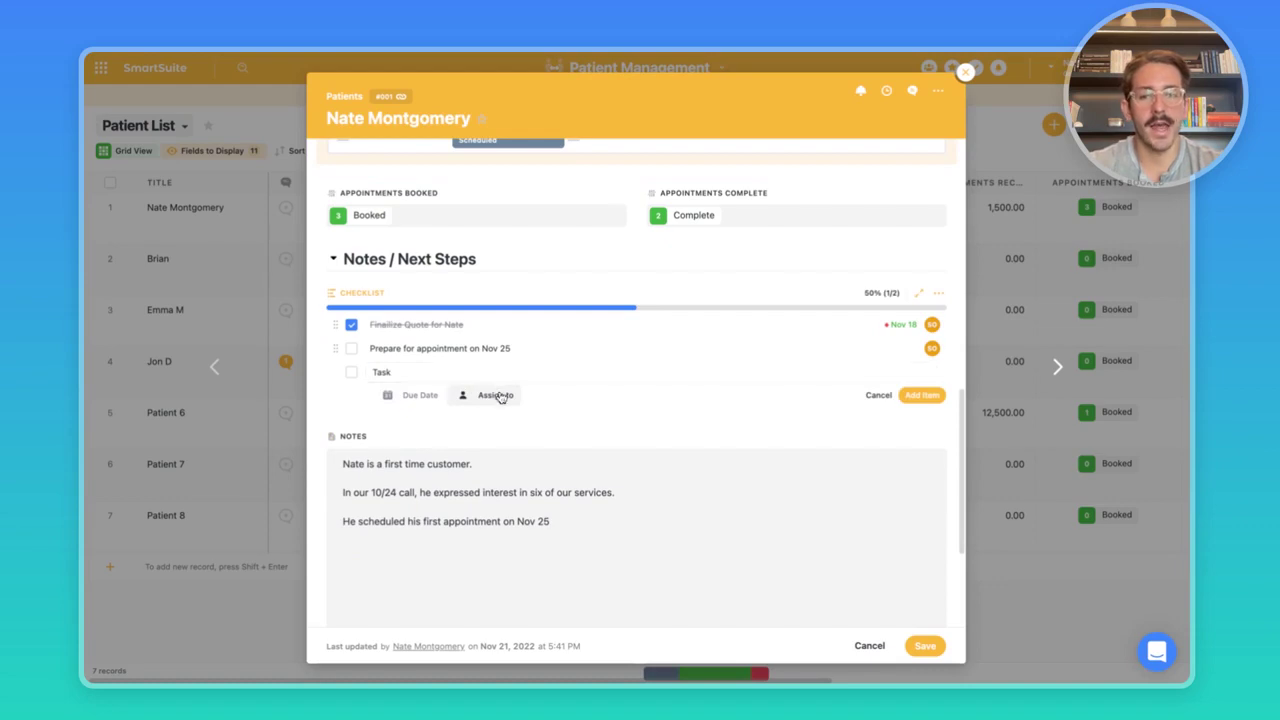
left_click(420, 395)
left_click(432, 538)
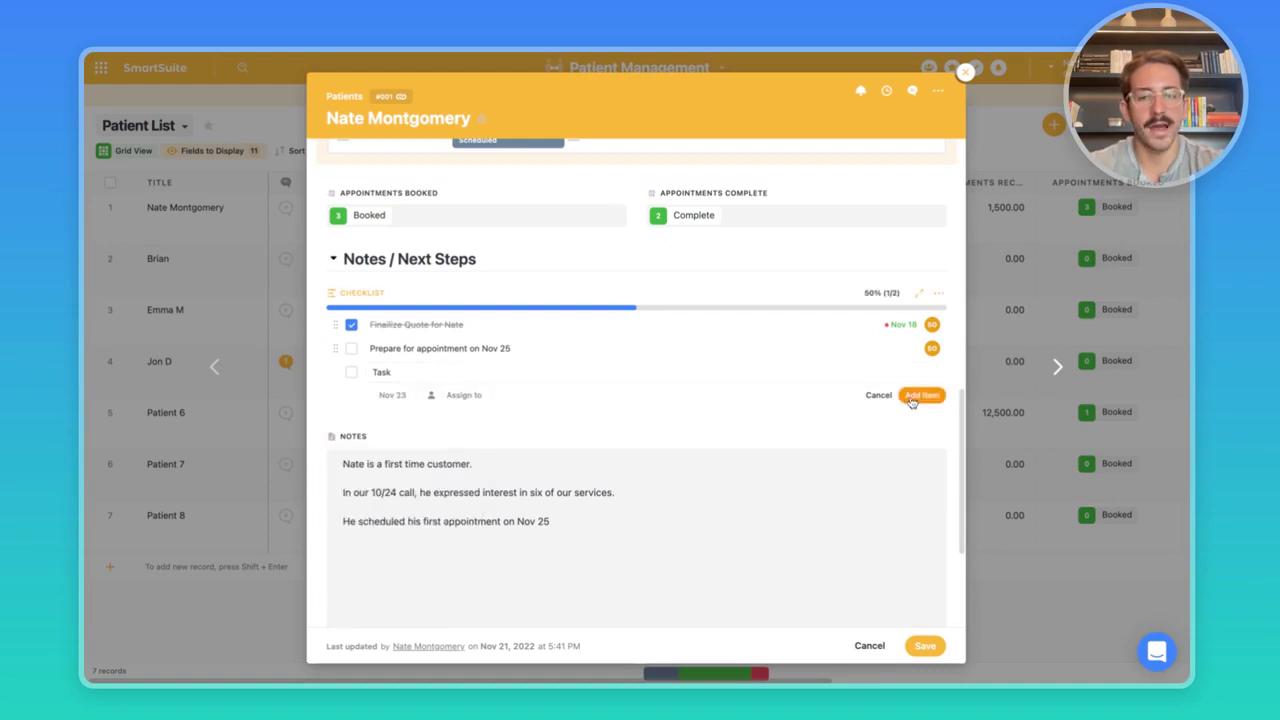
left_click(918, 396)
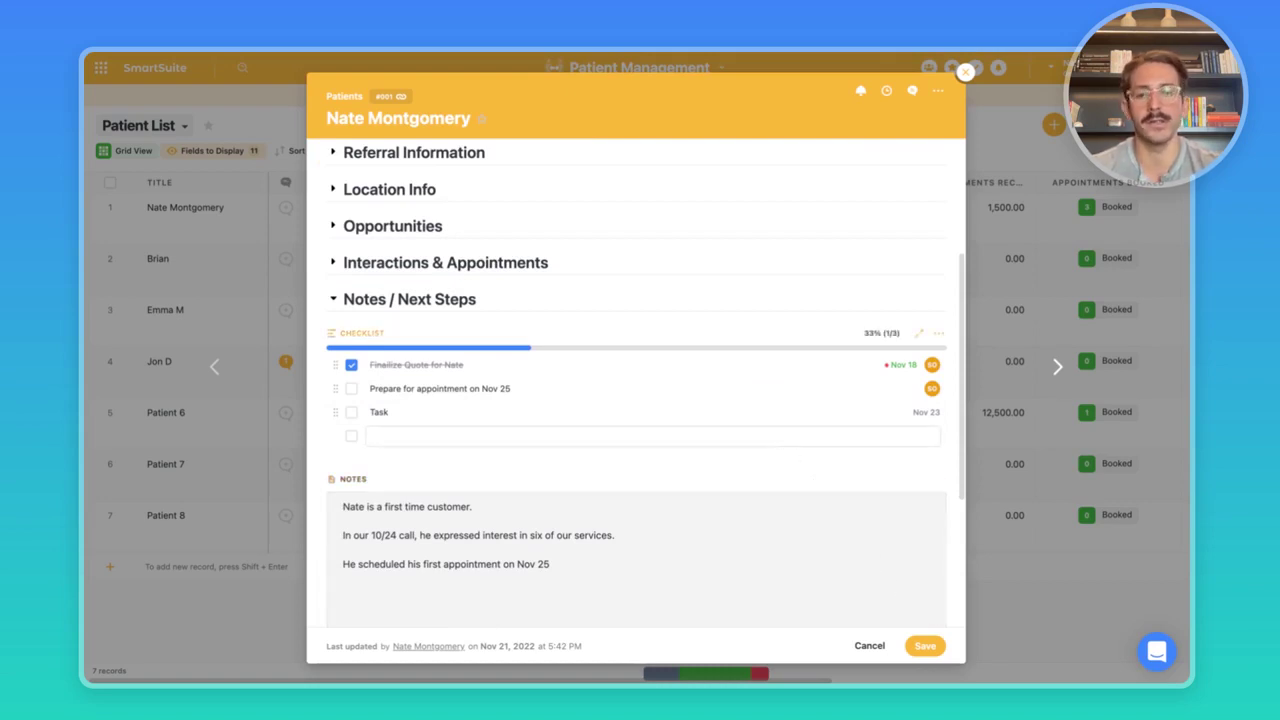
Step: Examine the insert commands offered in the Notes field without adding anything, and review the checklist and notes
scroll(487, 385, "down", 3)
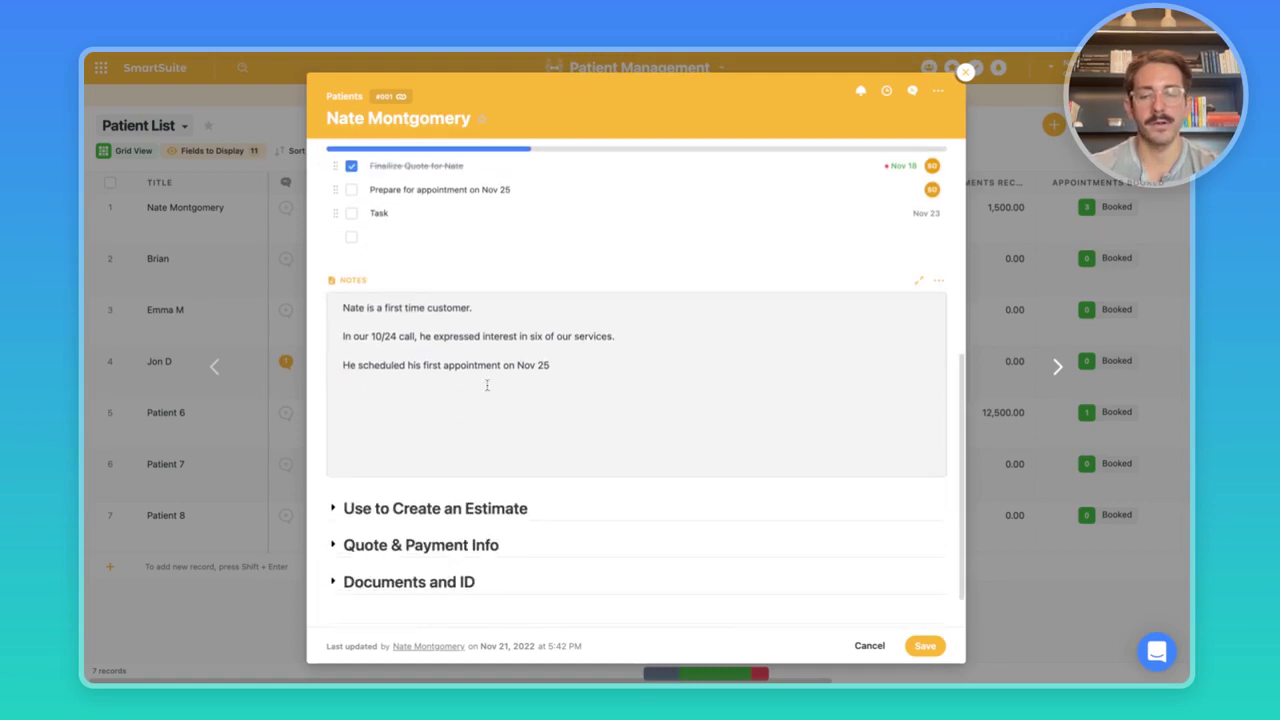
left_click(573, 403)
type("/")
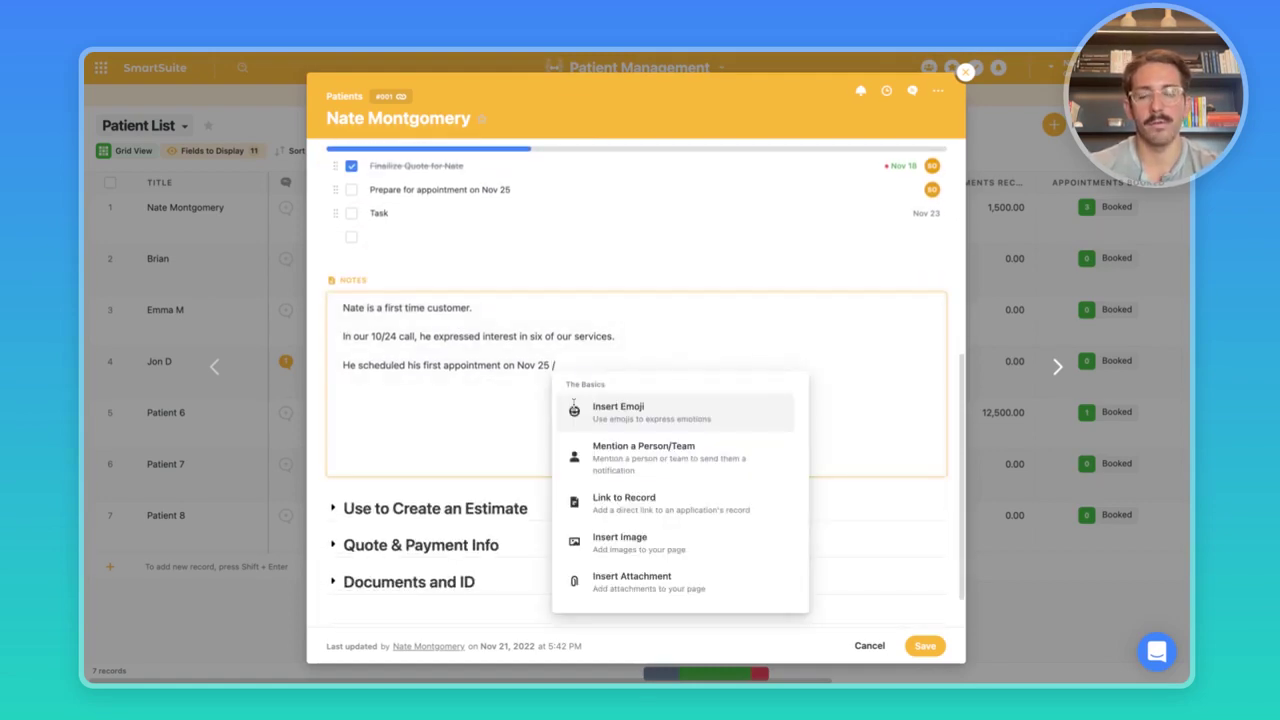
key("BackSpace")
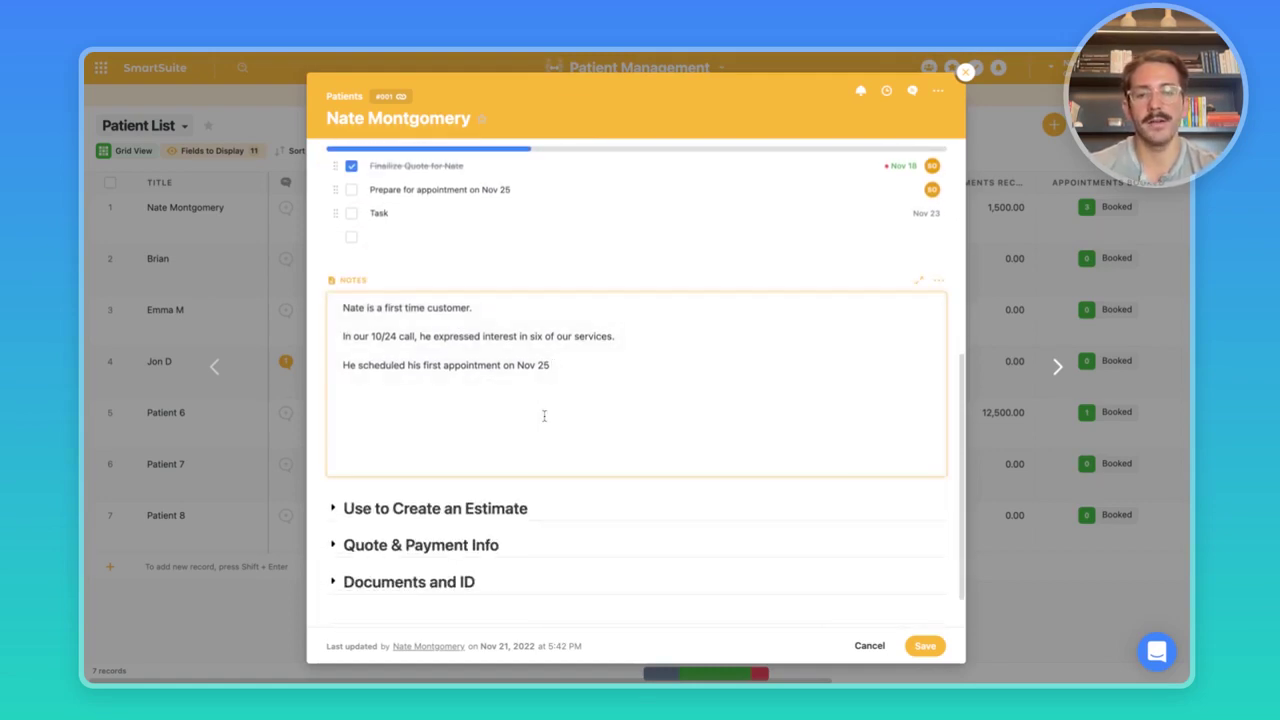
key("Up")
key("Up")
key("Up")
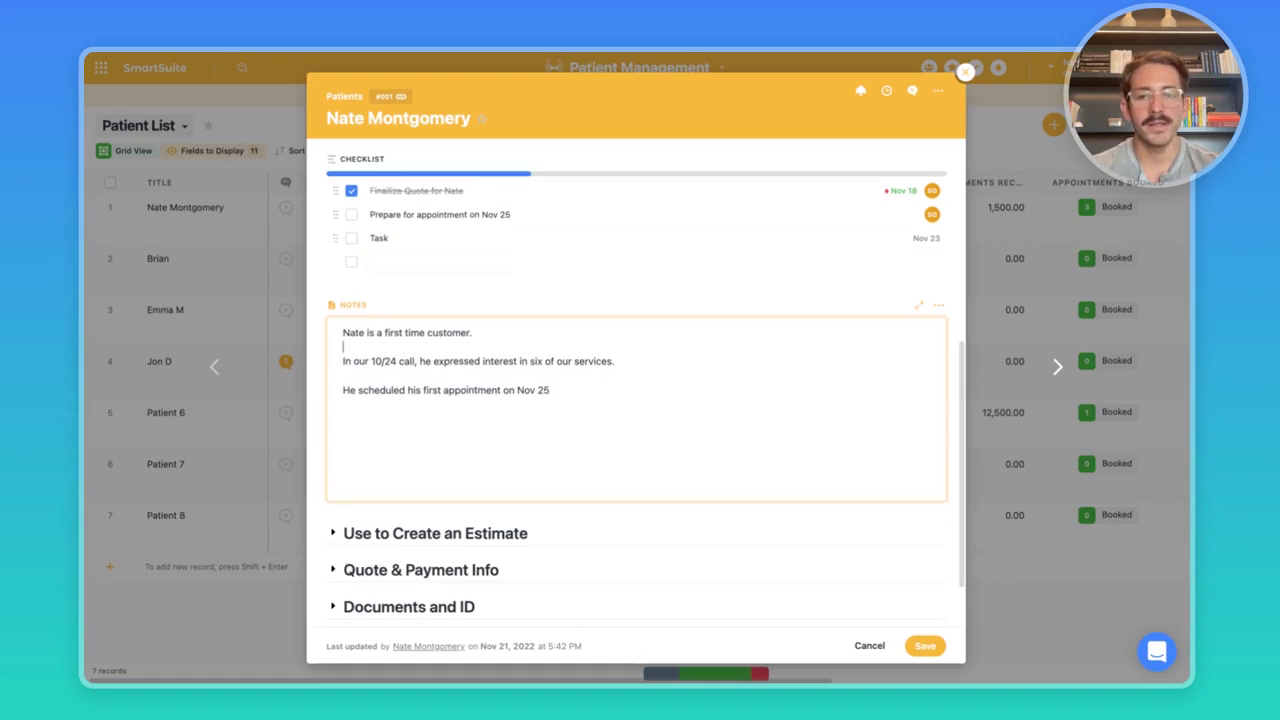
scroll(559, 434, "up", 3)
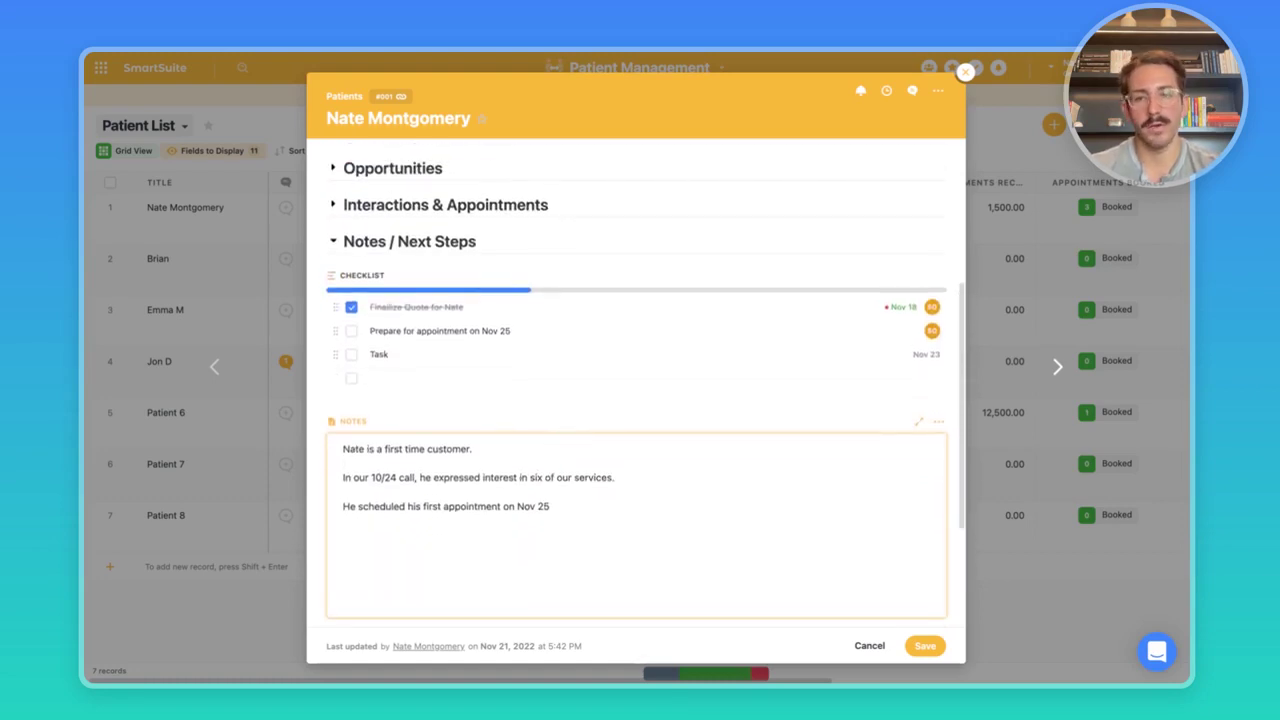
scroll(636, 400, "down", 1)
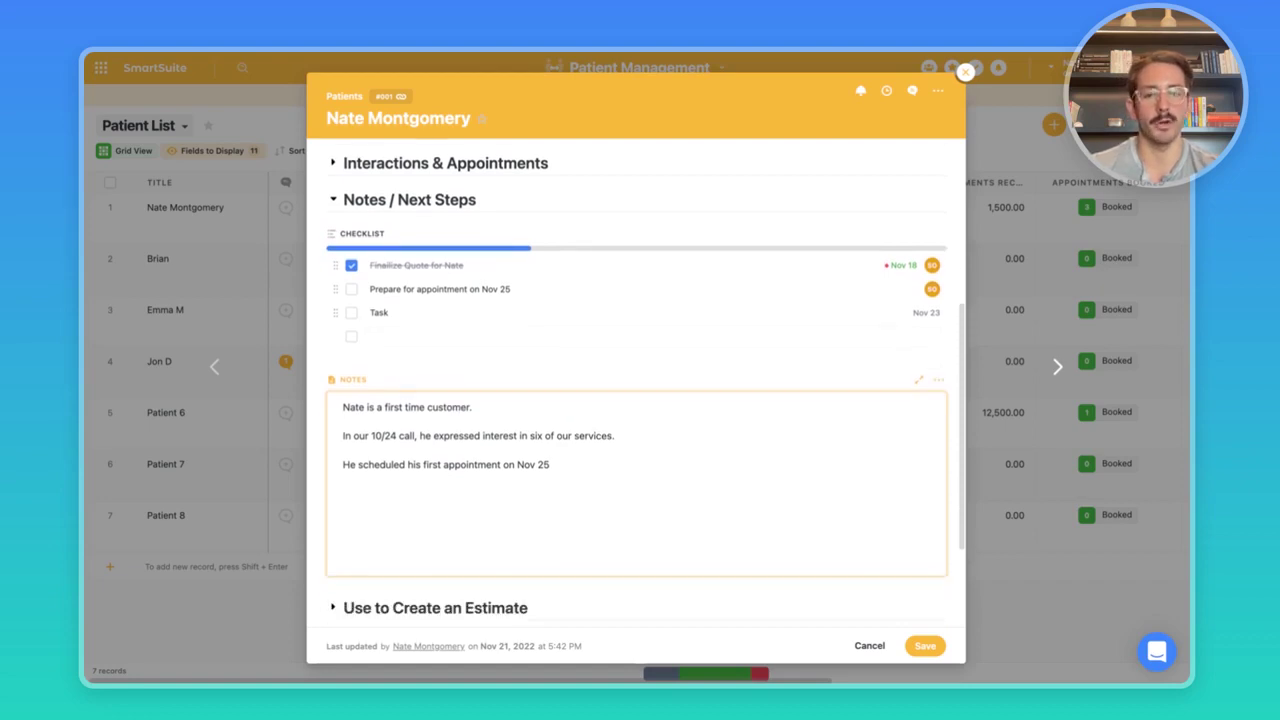
Step: Expand the Use to Create an Estimate and Quote & Payment Info sections and review the quote totals, payments received and linked quotes
scroll(476, 470, "down", 3)
left_click(477, 468)
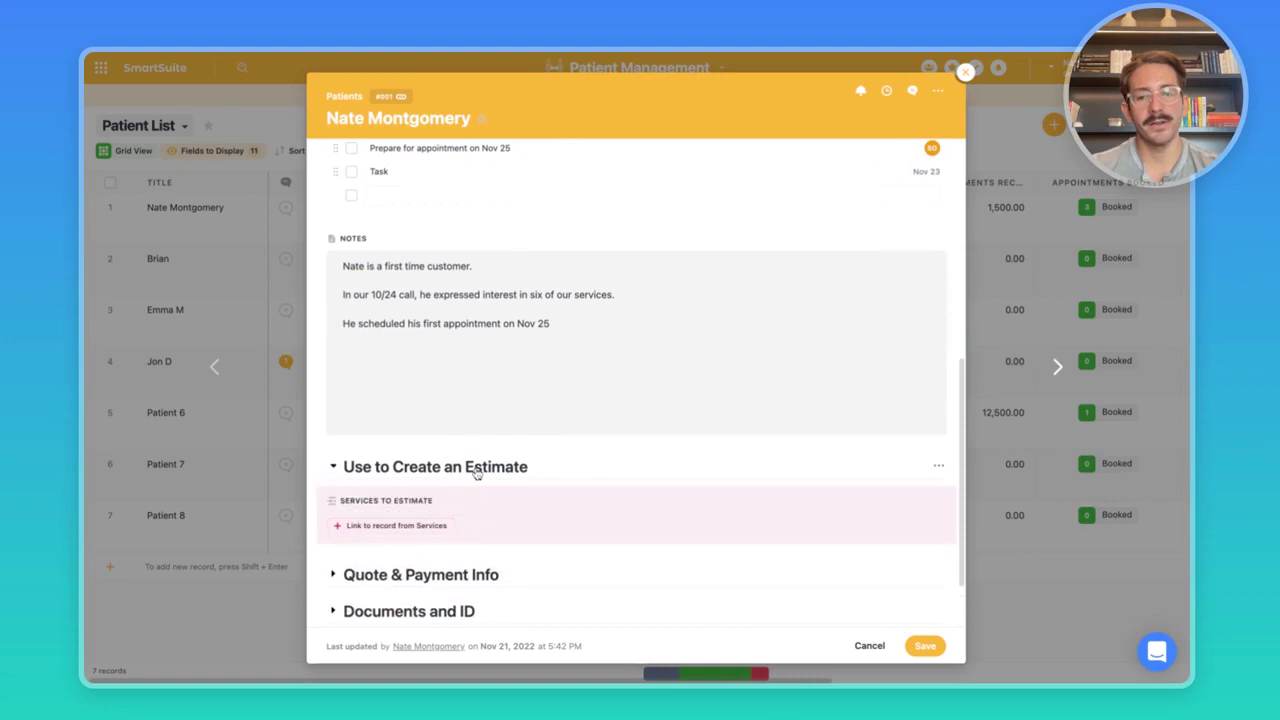
scroll(495, 480, "down", 2)
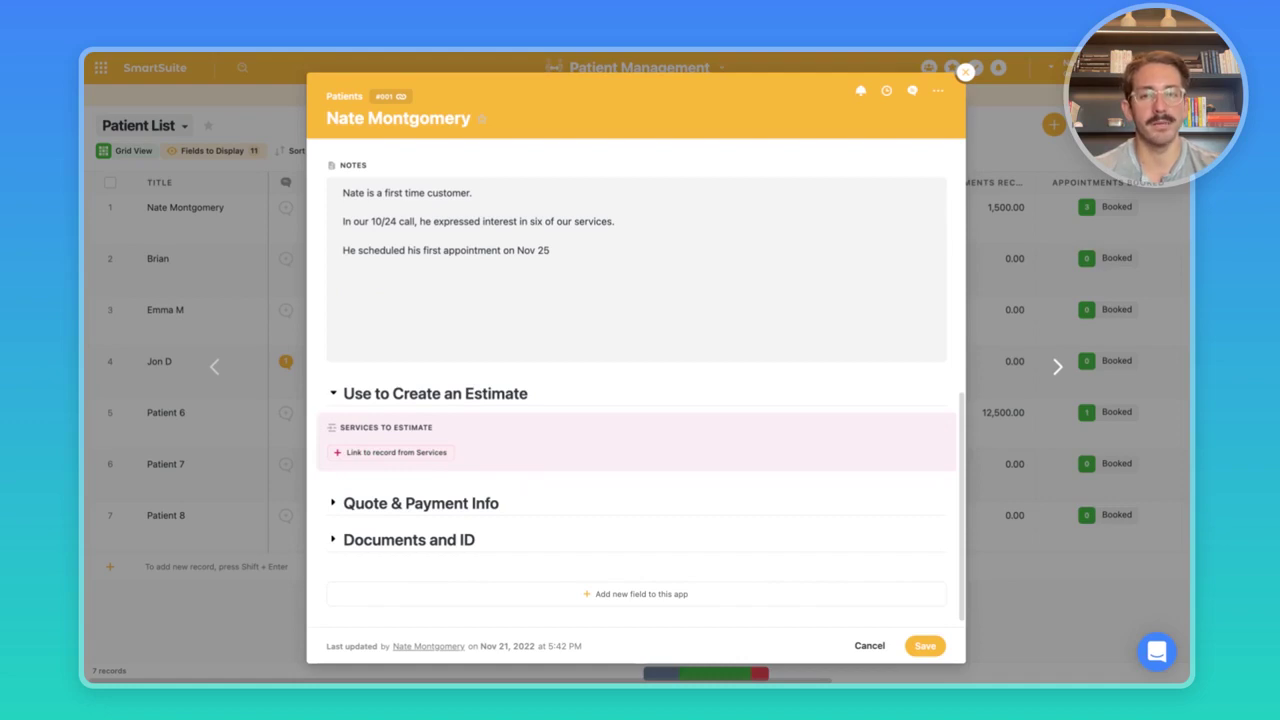
left_click(505, 495)
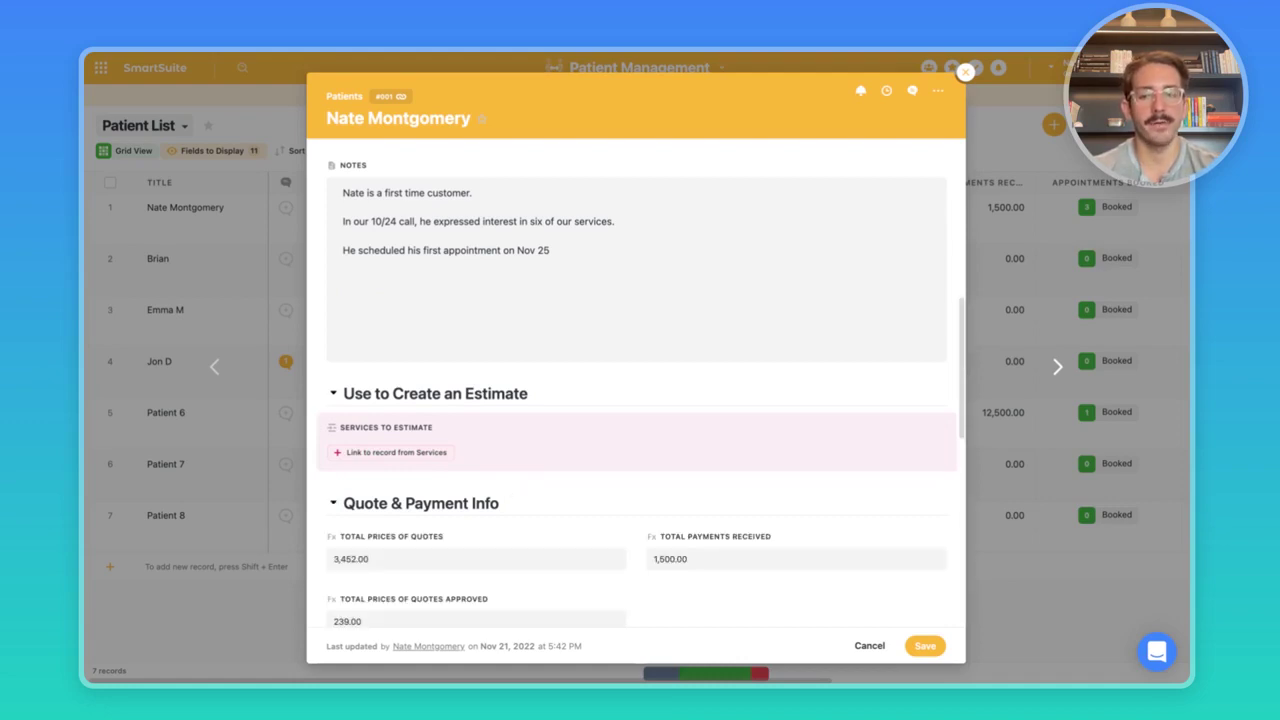
scroll(457, 214, "down", 5)
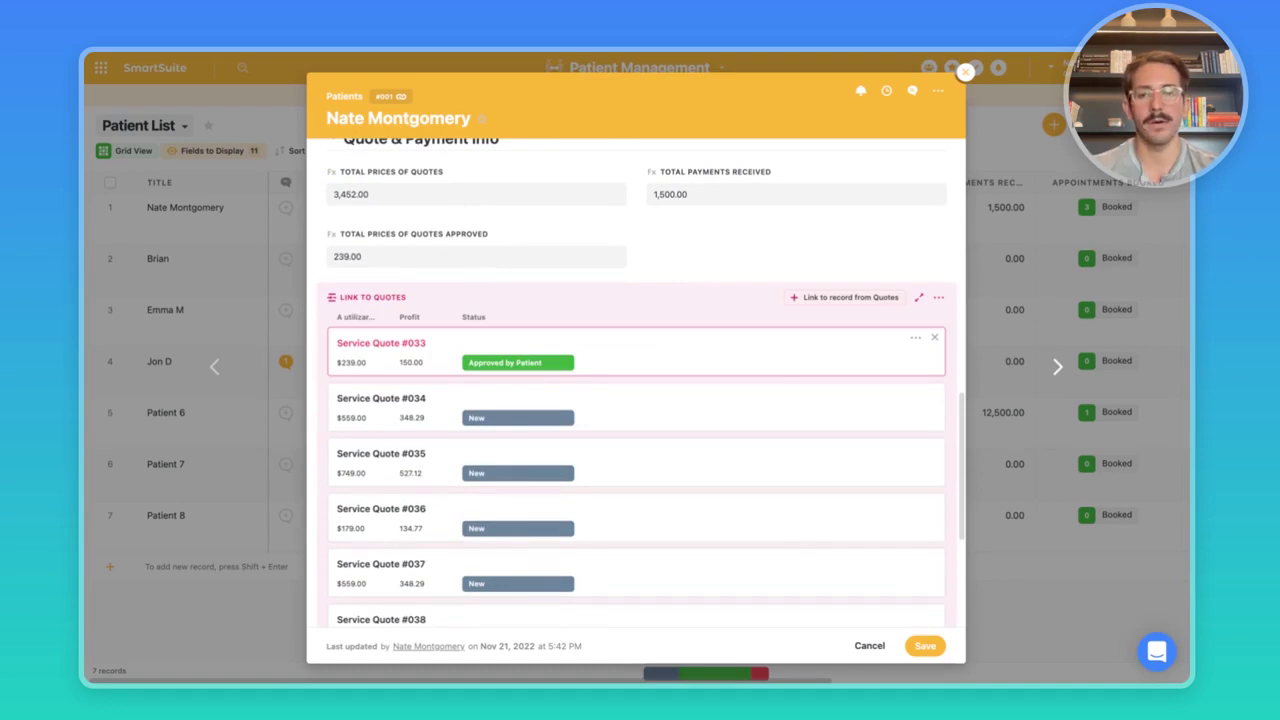
scroll(670, 251, "up", 1)
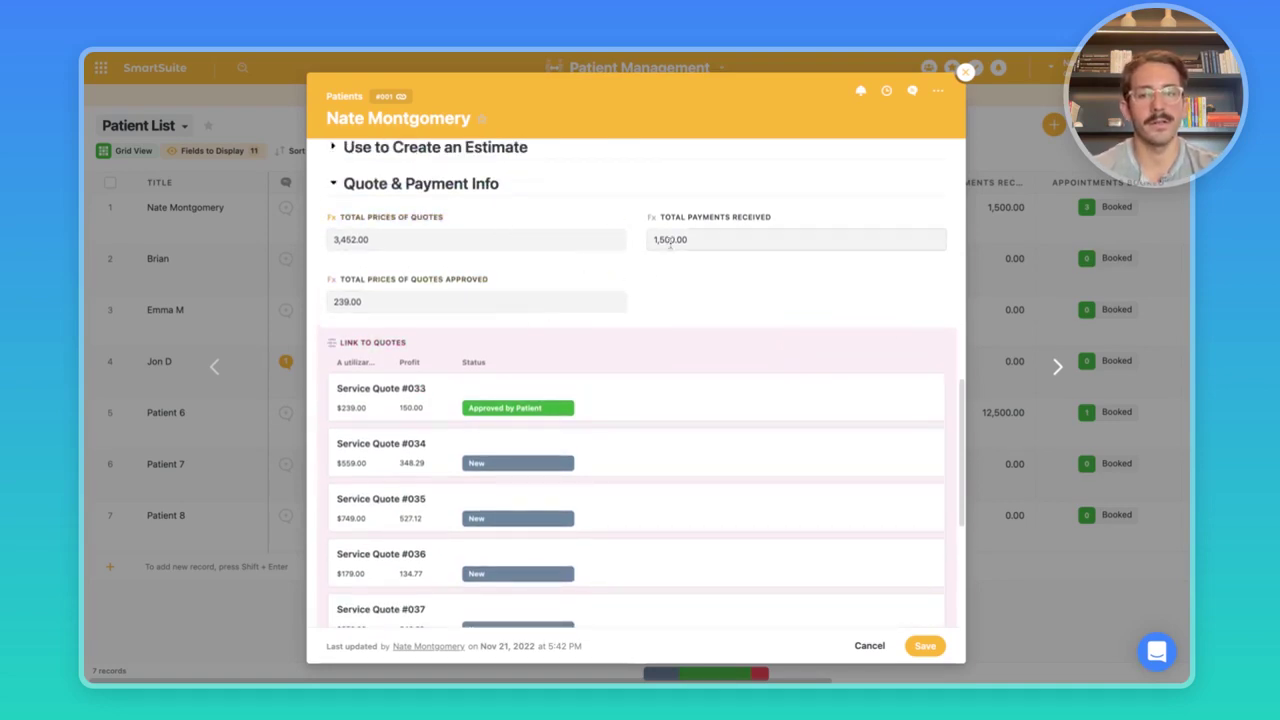
Step: Examine the formula of the Total Prices of Quotes Approved field without changing it
left_click(938, 219)
left_click(900, 253)
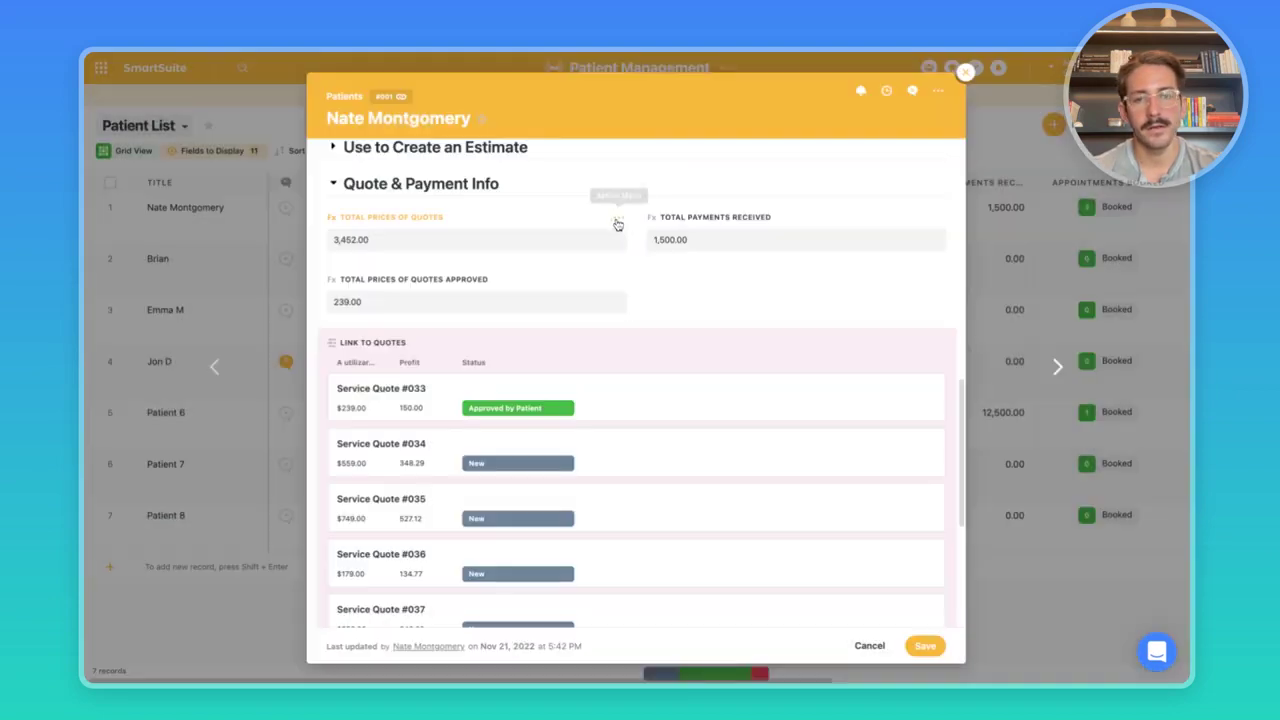
left_click(619, 221)
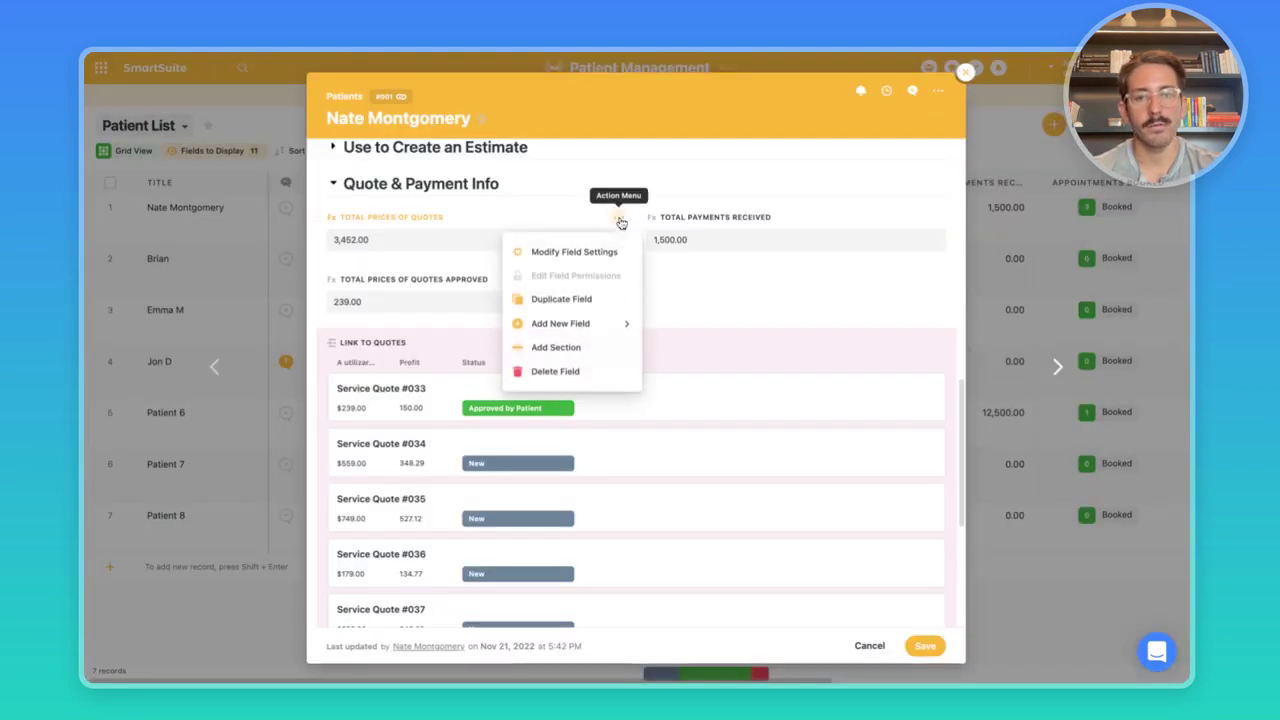
left_click(560, 252)
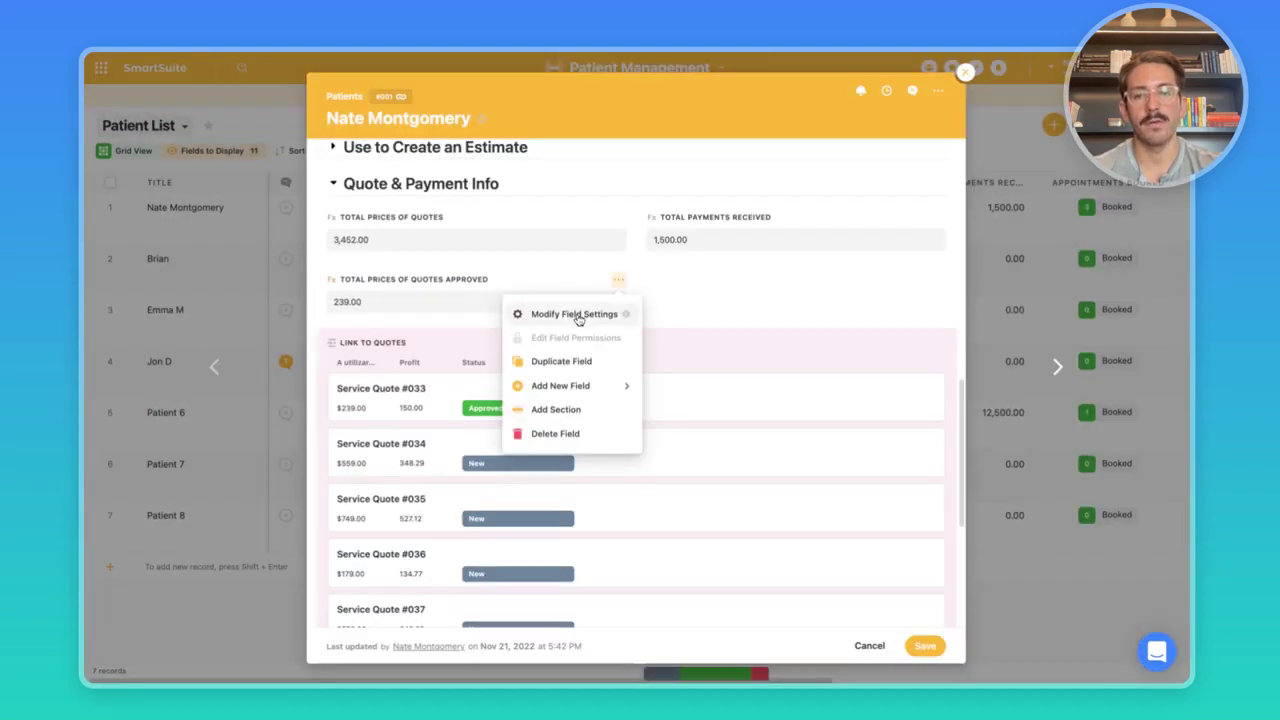
left_click(575, 314)
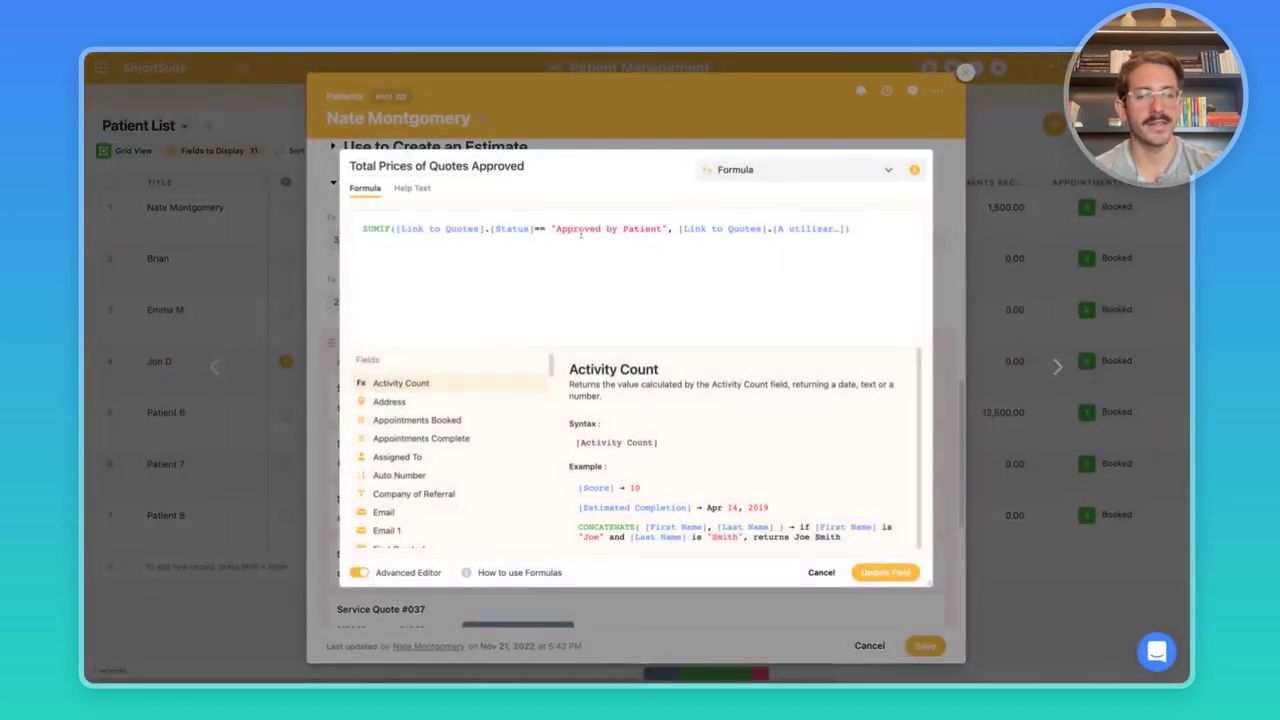
key("Escape")
Step: Link the Document 1 record in the Link to Documents field of the Documents and ID section
scroll(546, 365, "down", 5)
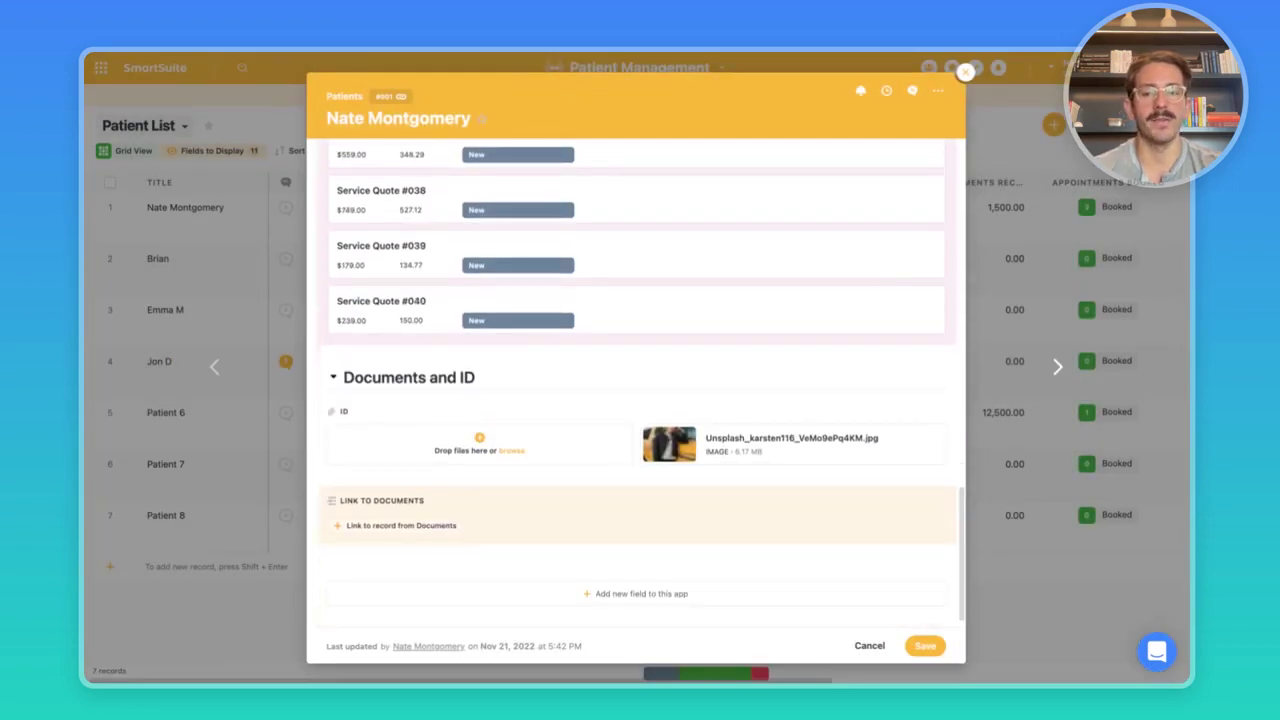
left_click(438, 534)
left_click(526, 249)
left_click(800, 564)
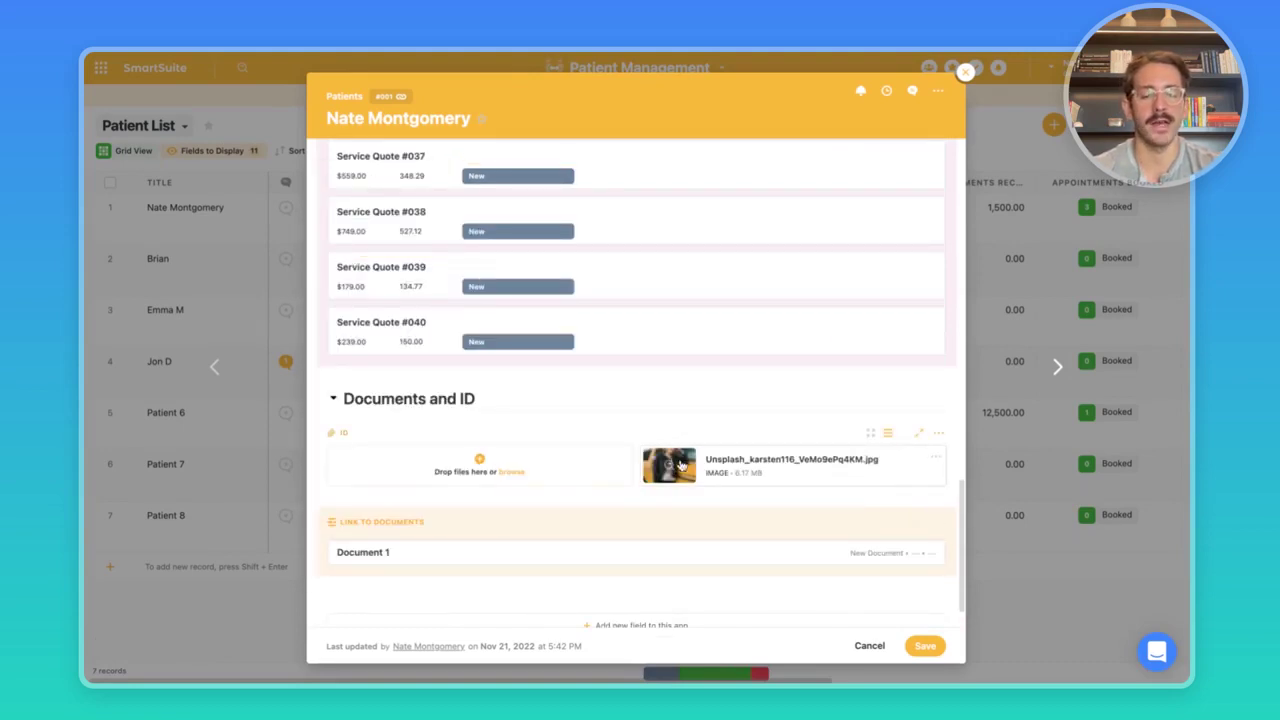
Step: Collapse the Notes / Next Steps section, and review the Activity Count field's formula before returning to the patient list
scroll(491, 486, "up", 15)
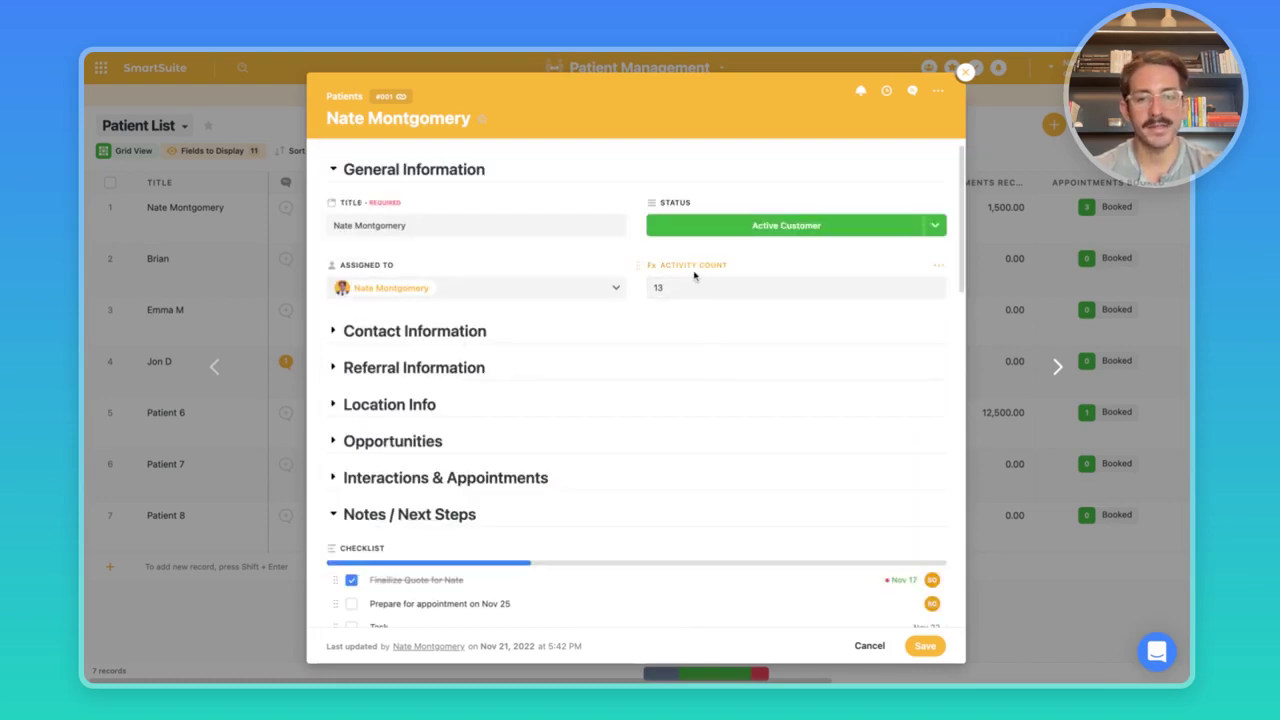
left_click(440, 513)
scroll(640, 374, "down", 1)
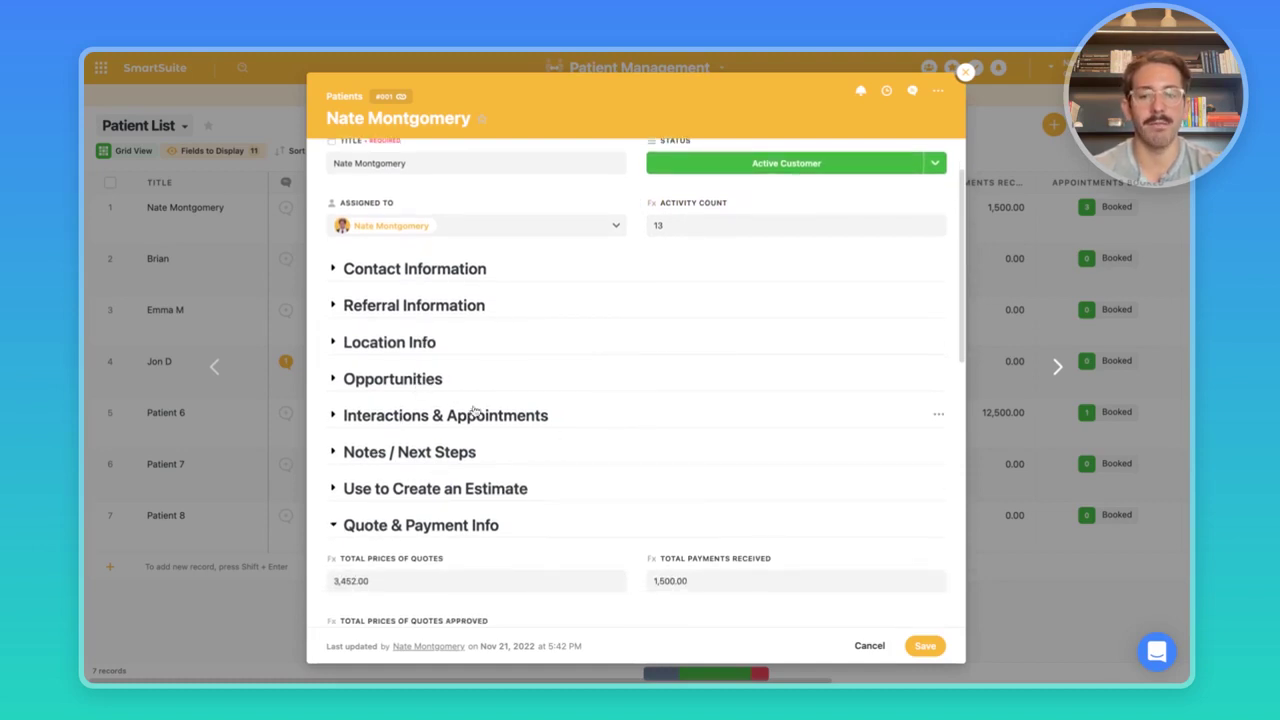
left_click(702, 203)
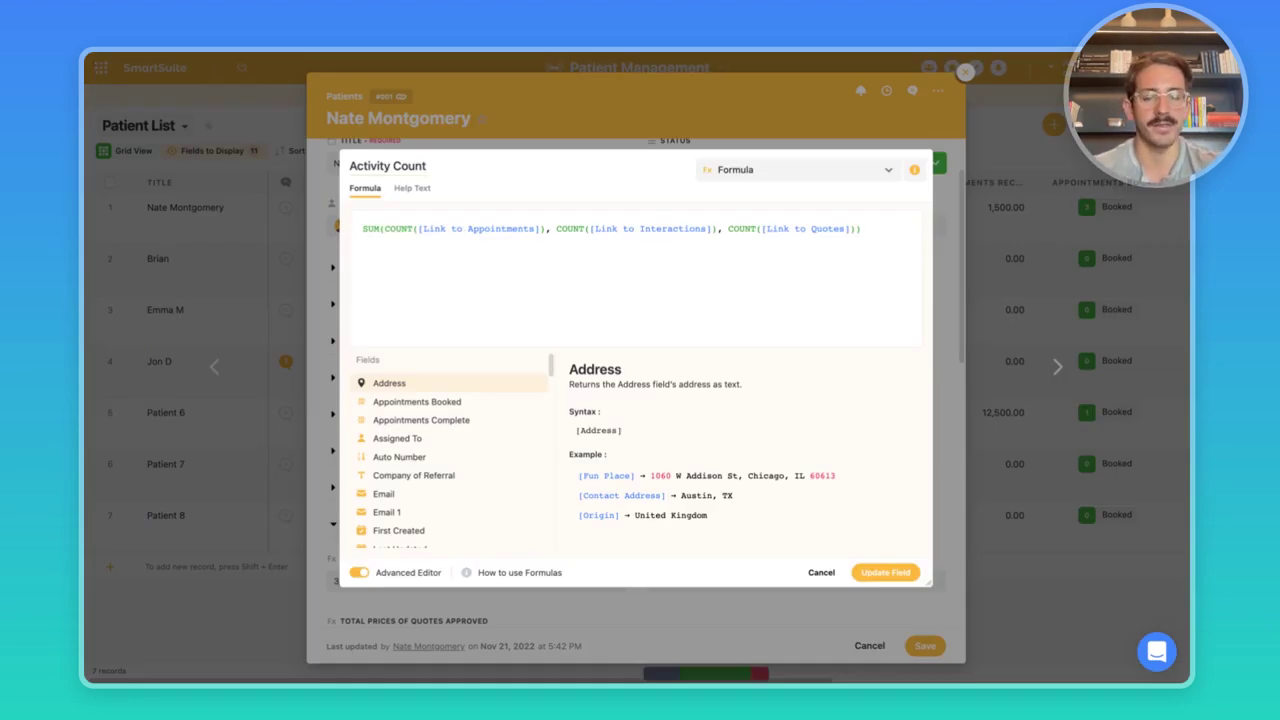
left_click(885, 572)
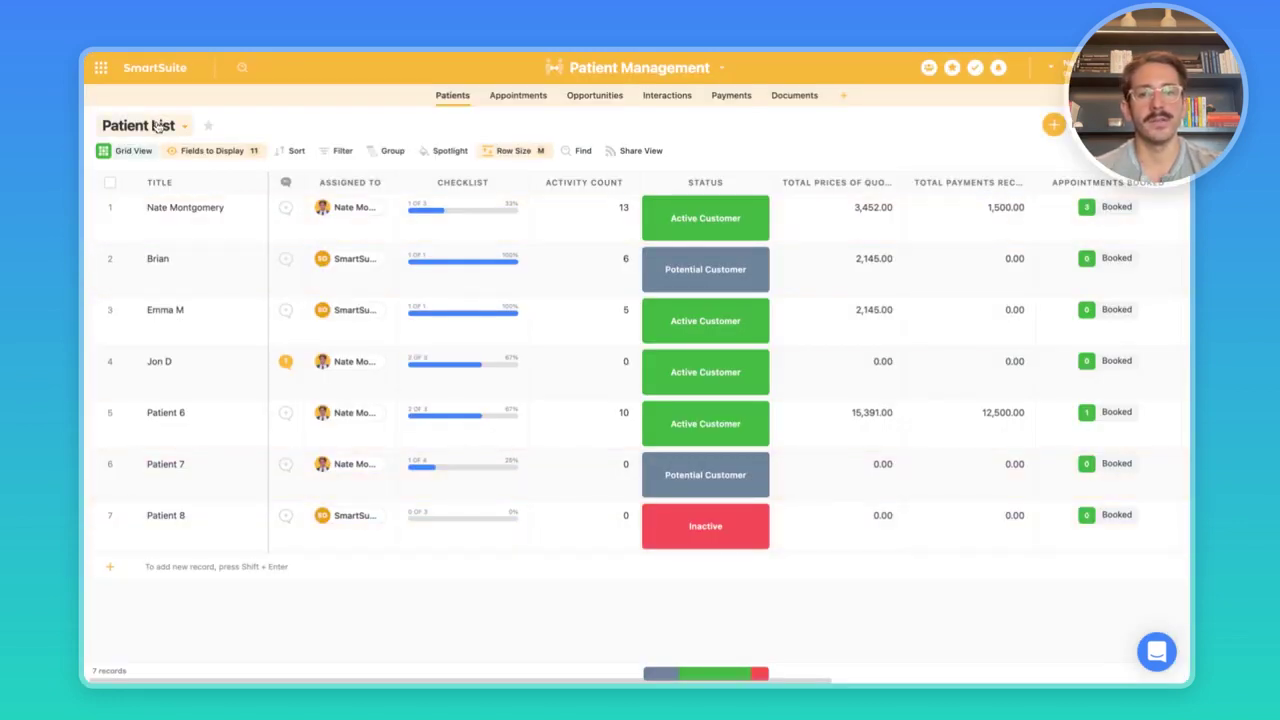
Step: Switch from the Patient List to the Patients by Employee chart view and examine the columns
left_click(157, 124)
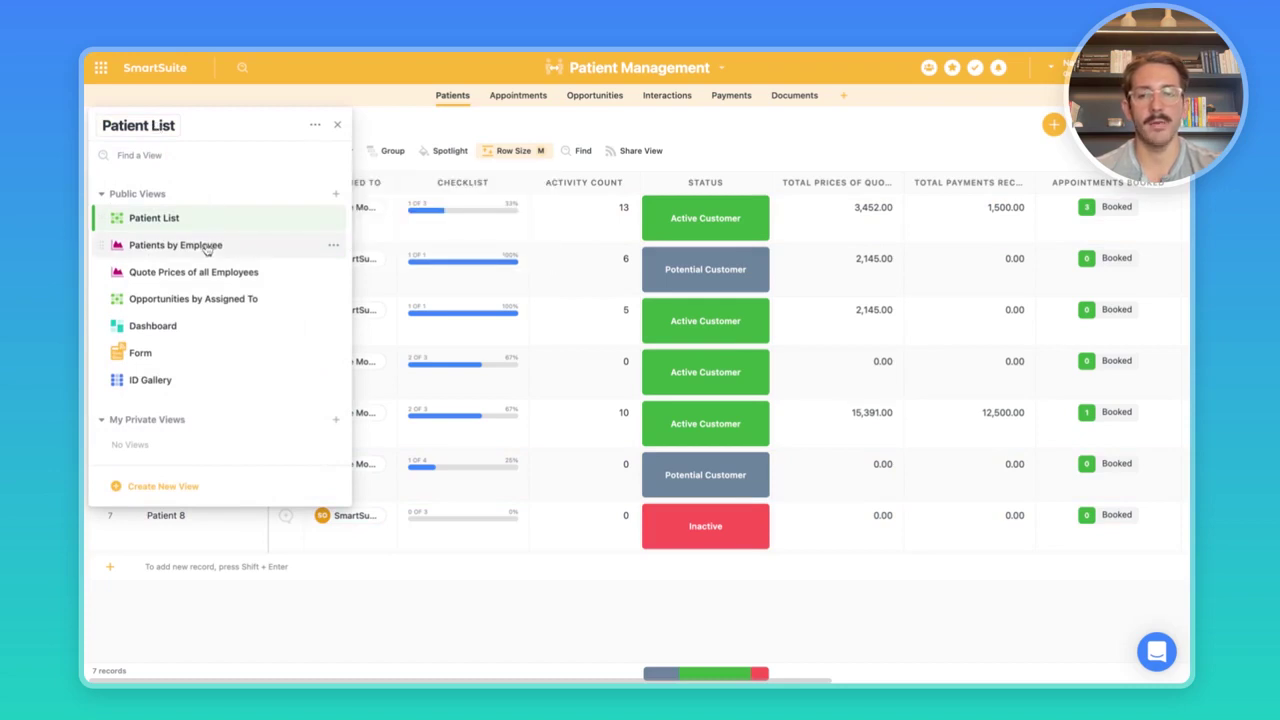
left_click(206, 247)
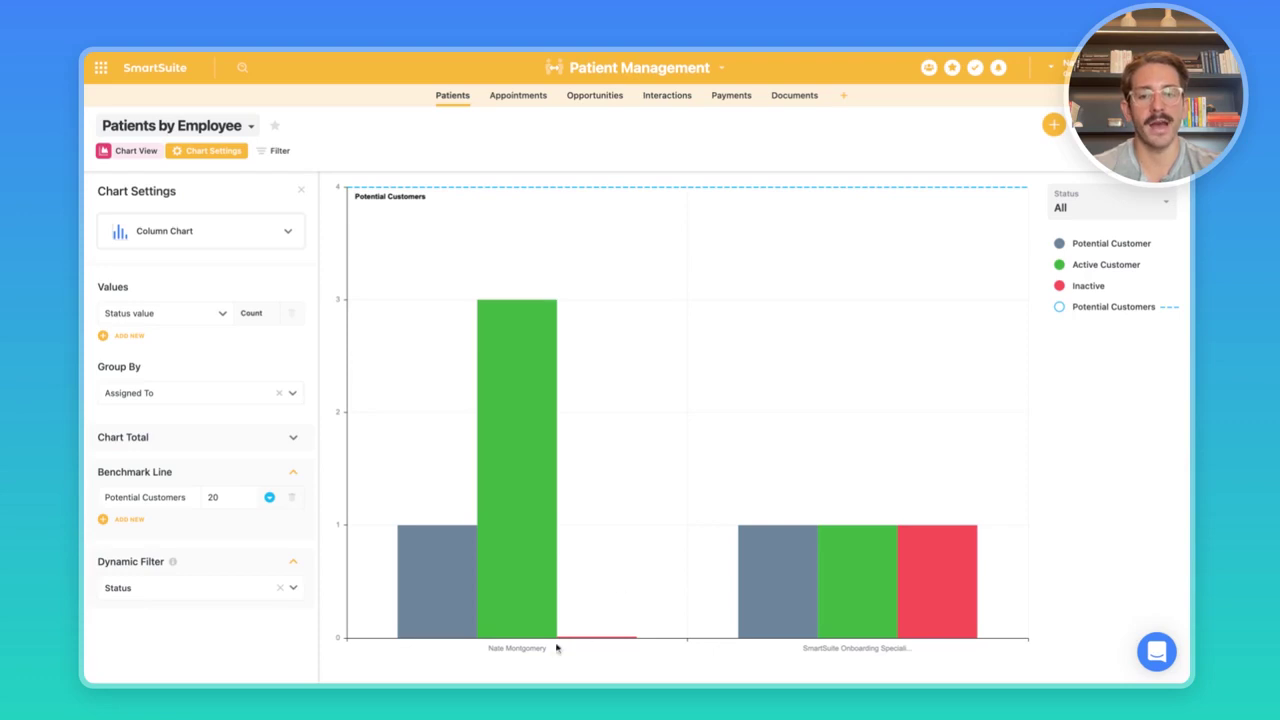
mouse_move(521, 605)
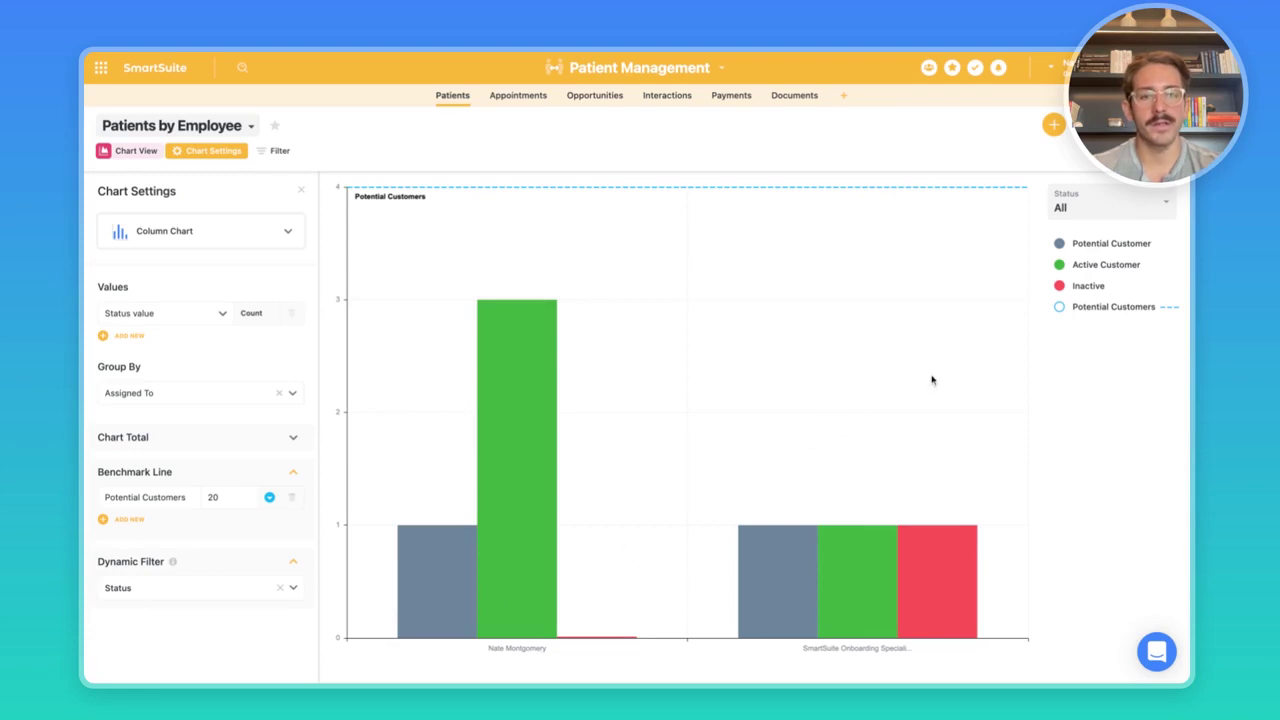
Step: Hide the Inactive and Active Customer series in the chart, and view the records behind the first employee's Potential Customer column
left_click(1063, 286)
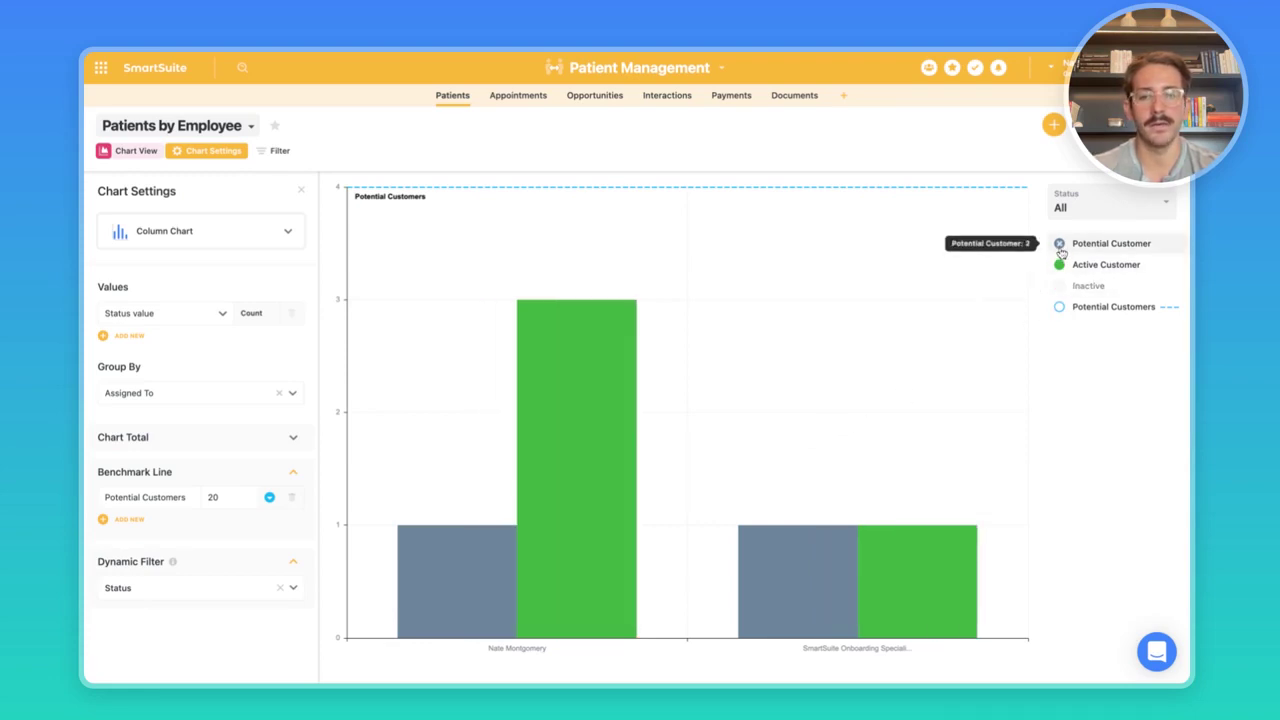
left_click(1061, 248)
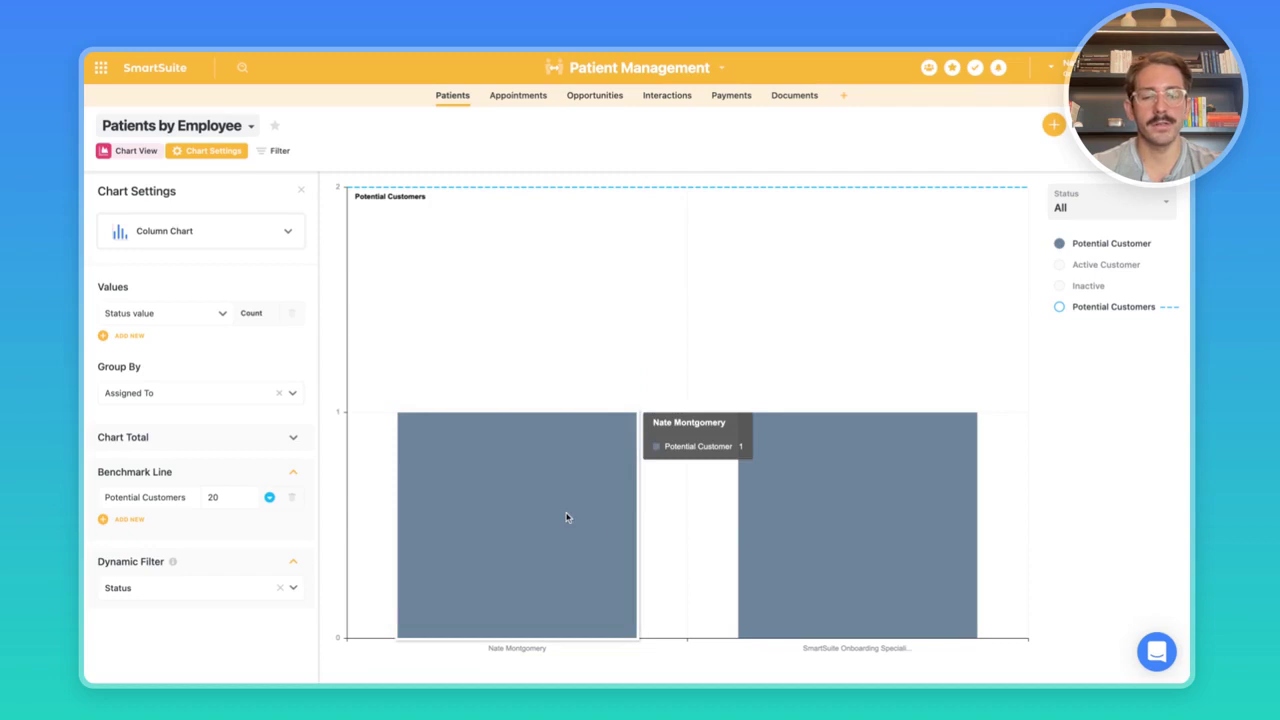
left_click(566, 517)
left_click(897, 80)
Step: View the Quote Prices of all Employees chart, and switch to the Dashboard view
left_click(242, 126)
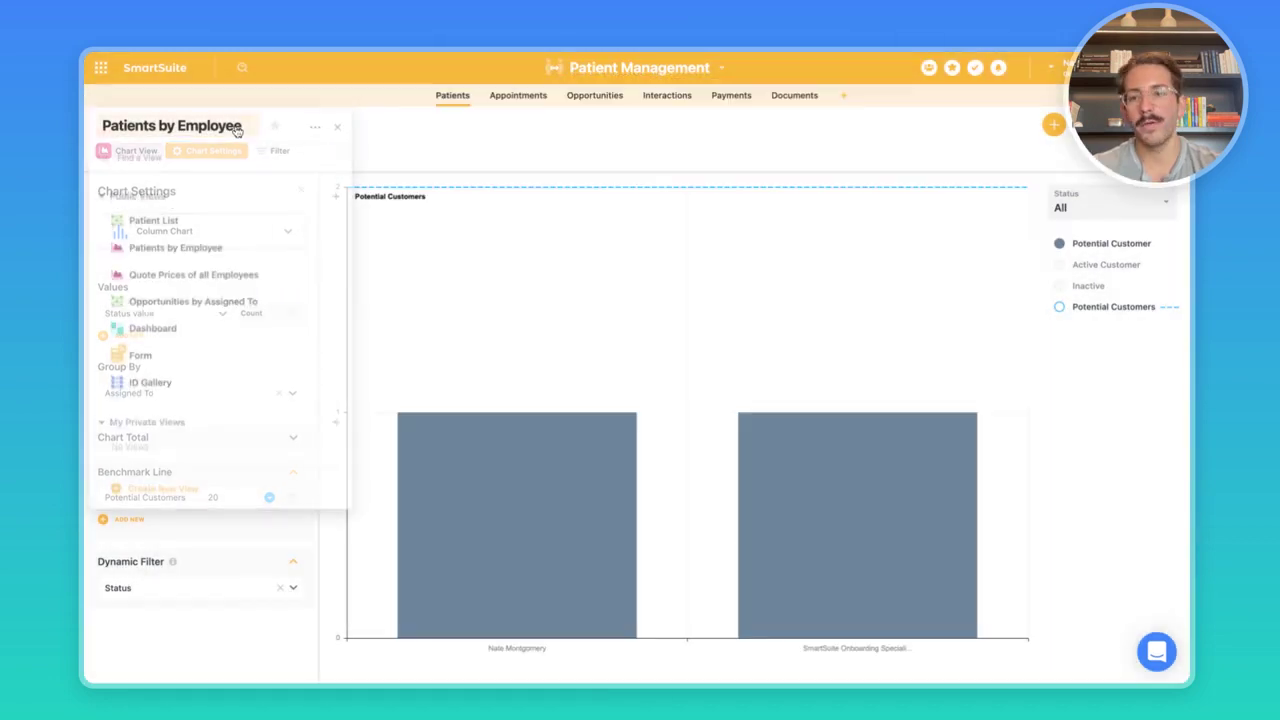
left_click(205, 272)
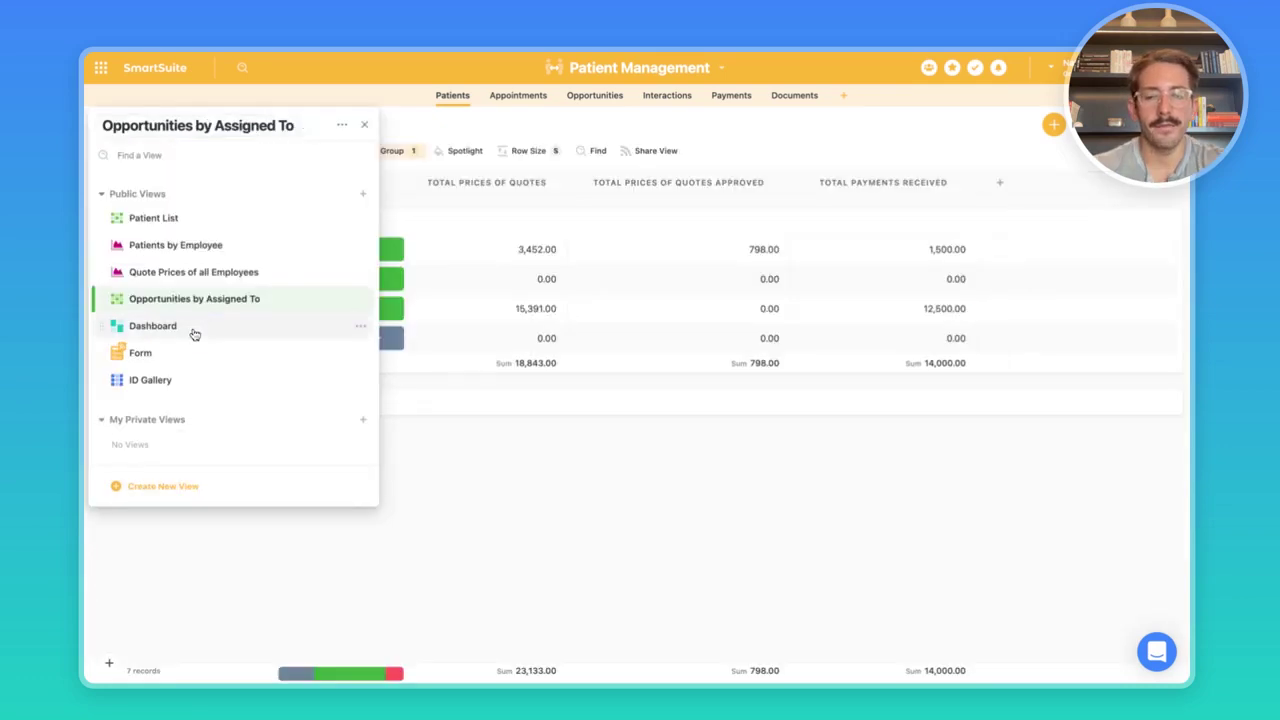
left_click(194, 334)
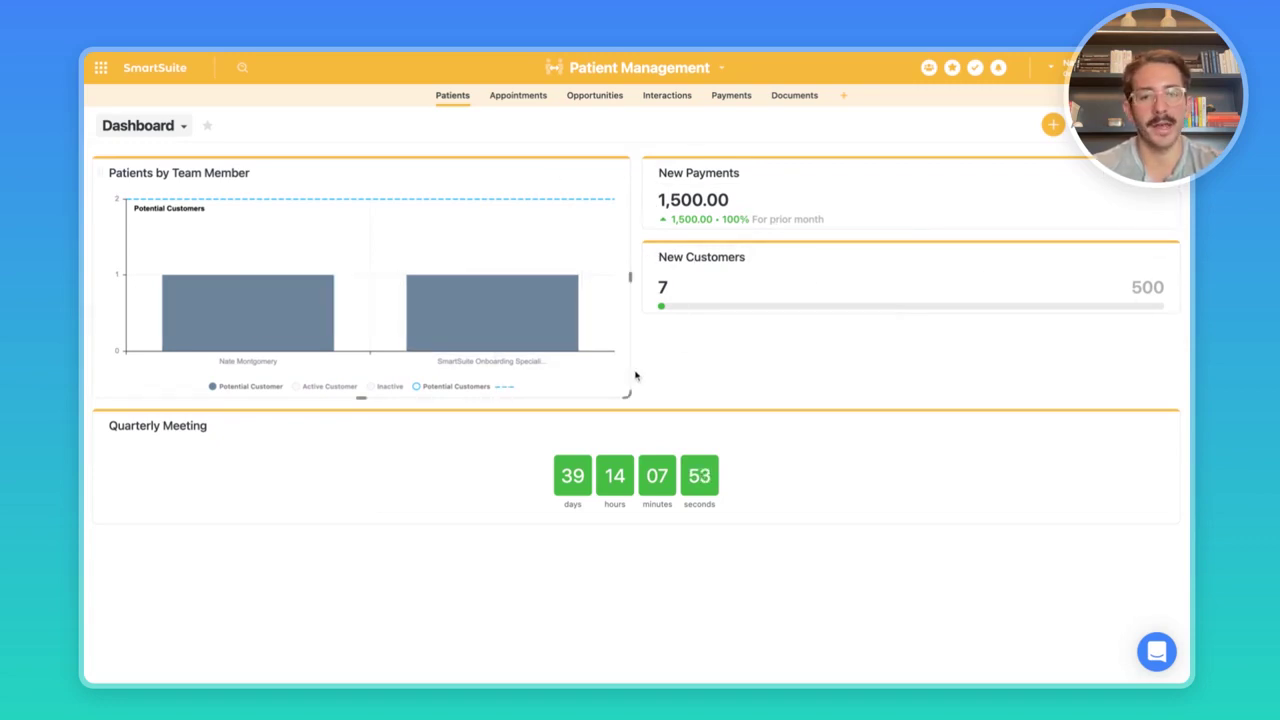
Step: Make the Patients by Team Member widget taller on the dashboard, and browse the Widget Library without adding a widget
left_click_drag(626, 393, 629, 545)
left_click(1052, 124)
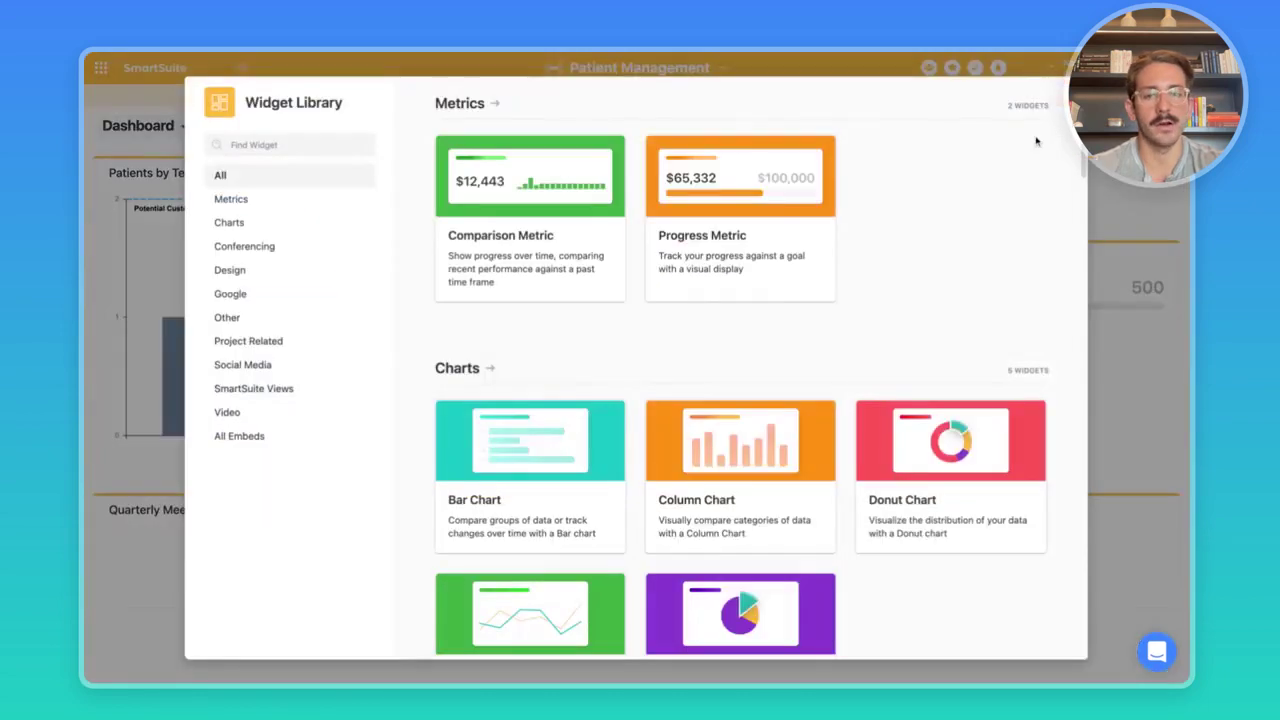
scroll(785, 428, "down", 10)
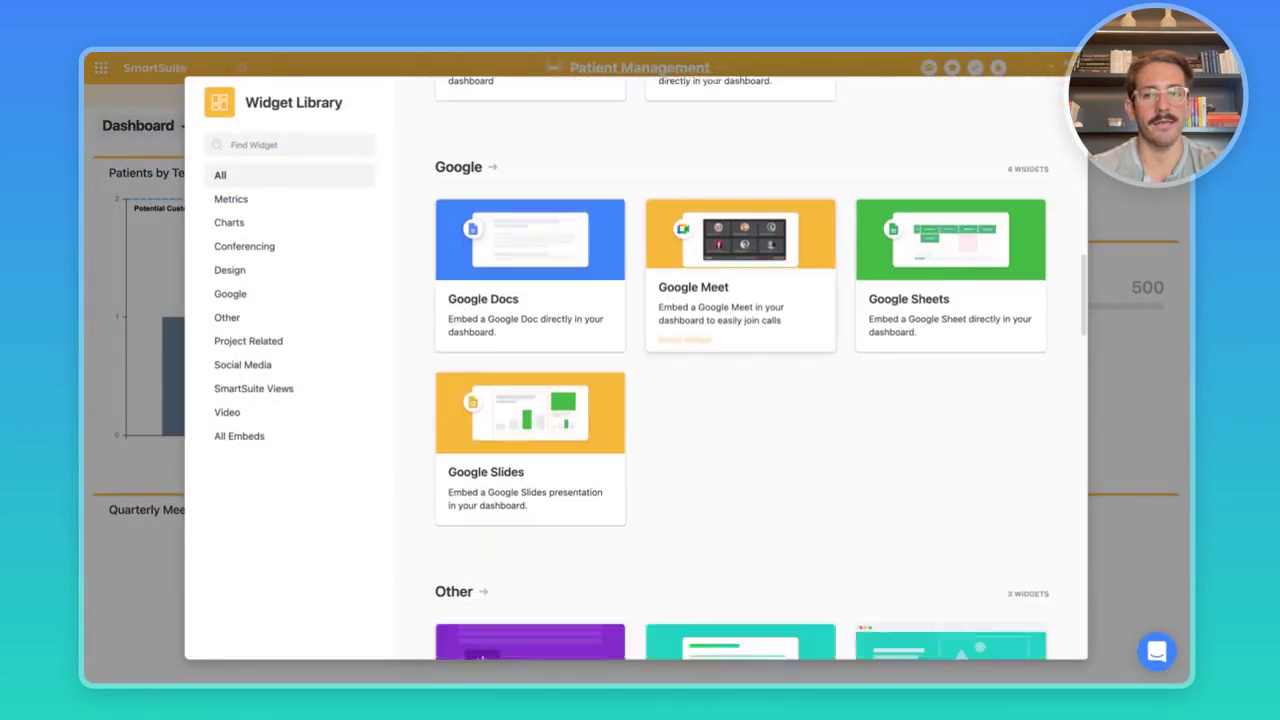
scroll(492, 636, "down", 3)
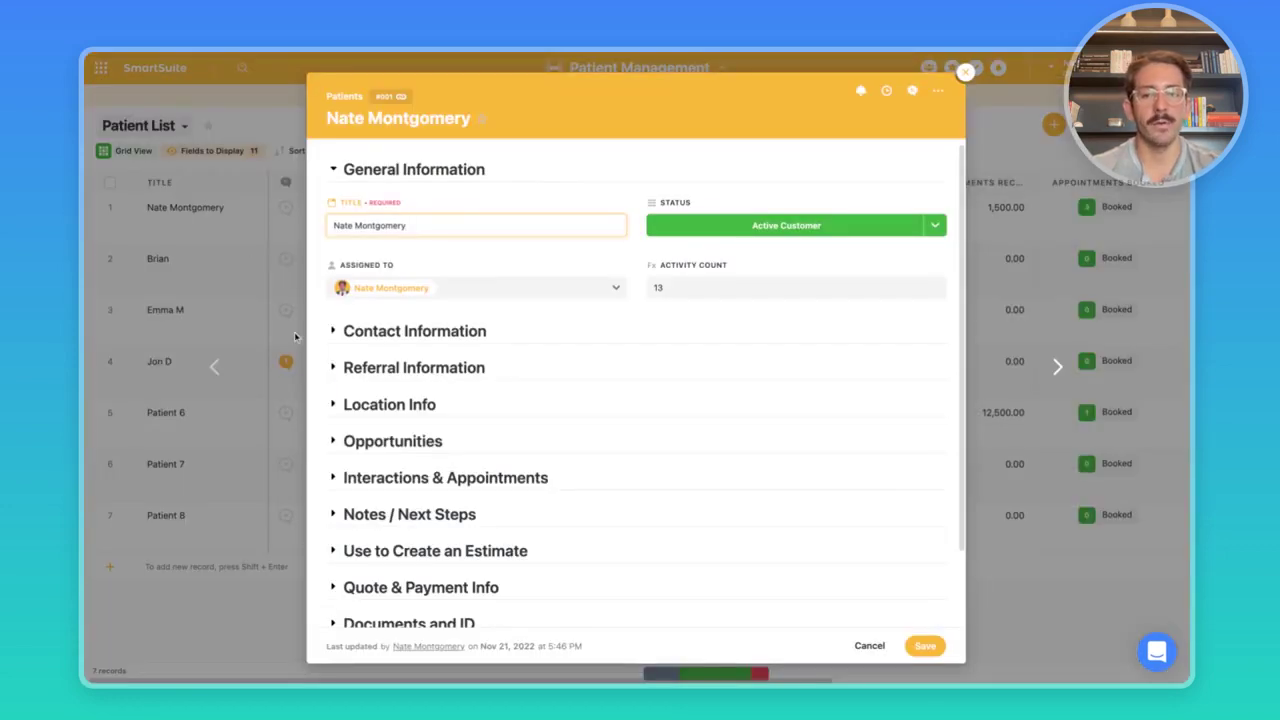
Step: Review the collapsed sections of the first patient's record
scroll(430, 428, "down", 2)
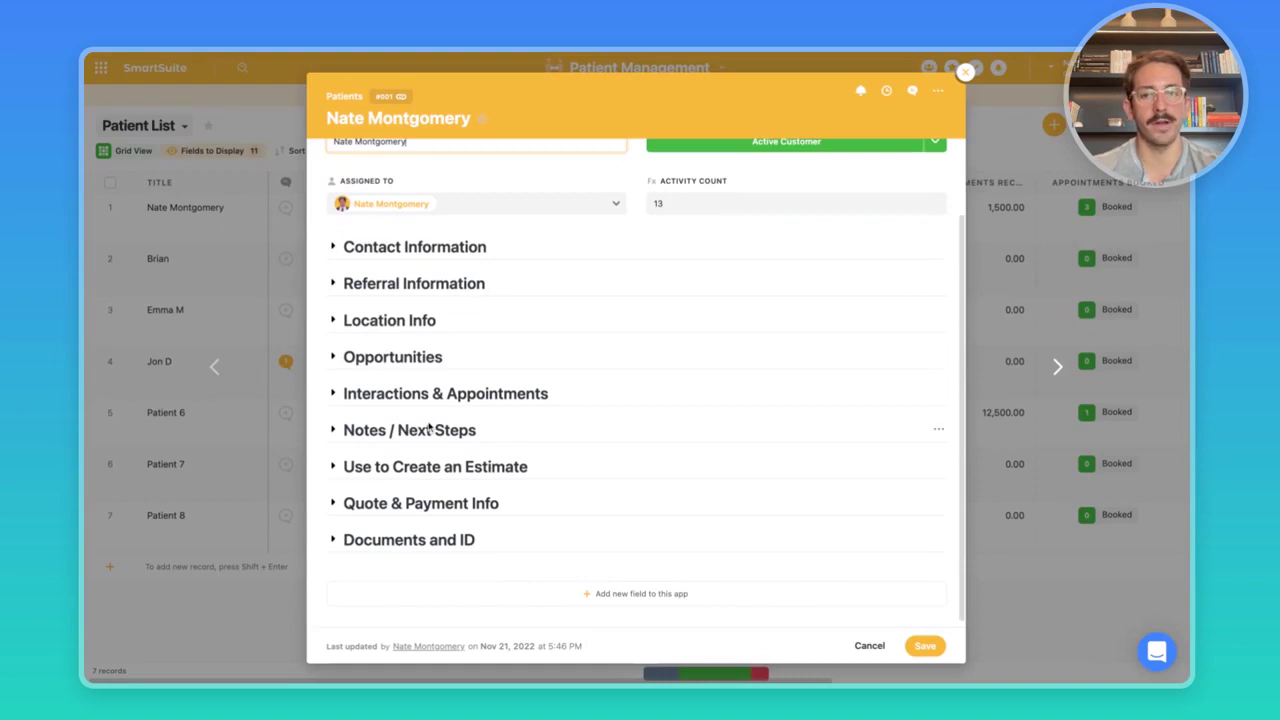